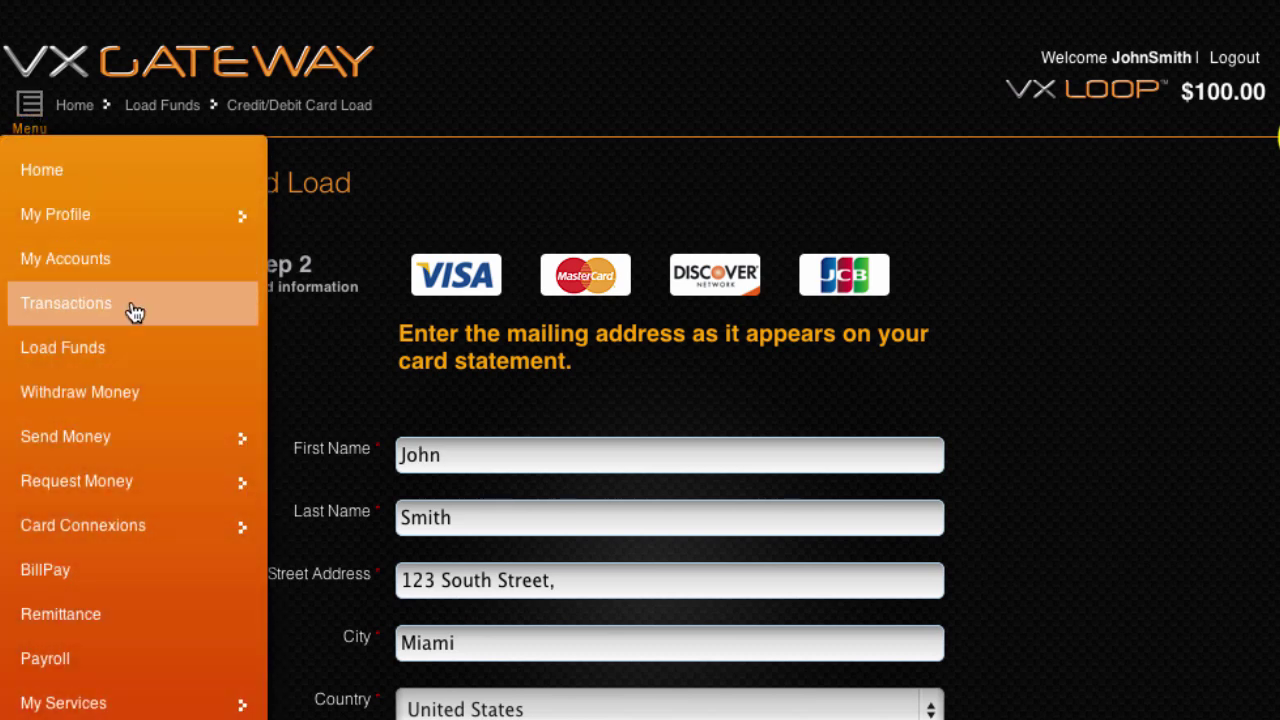
# Check the transaction history for the 104.60 card load, then go back to My Accounts
pyautogui.click(134, 313)
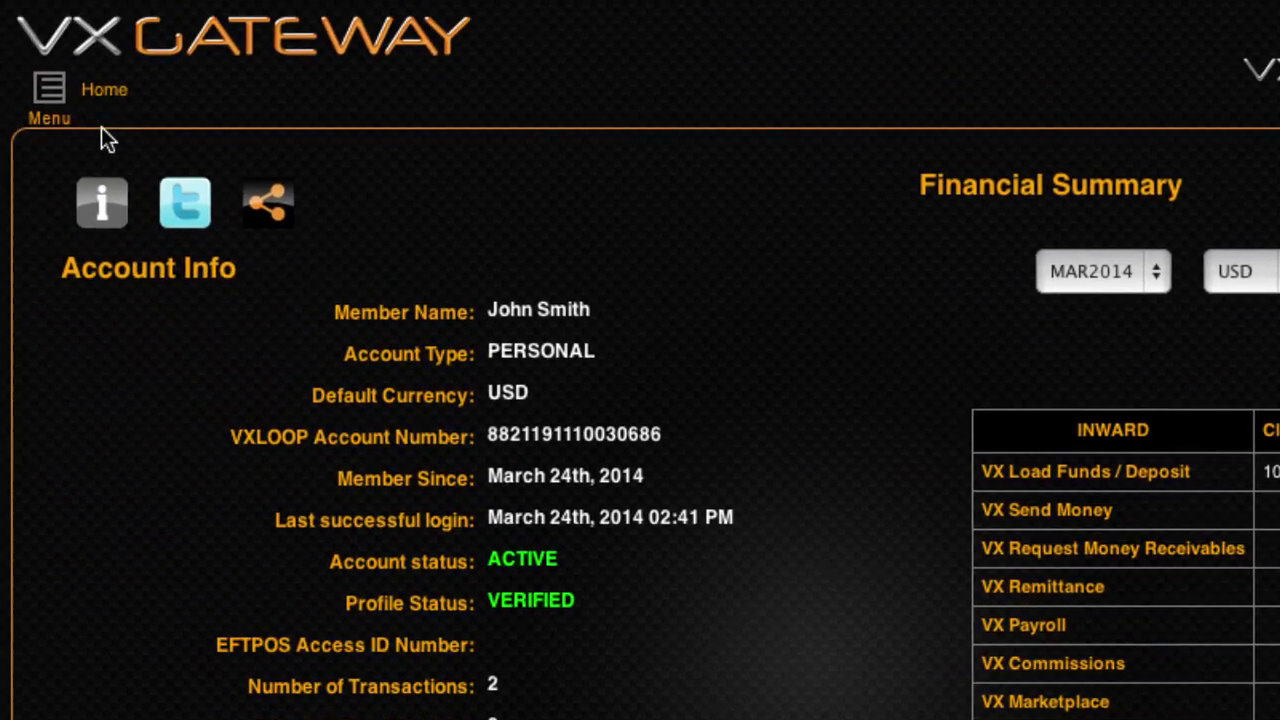
pyautogui.click(50, 108)
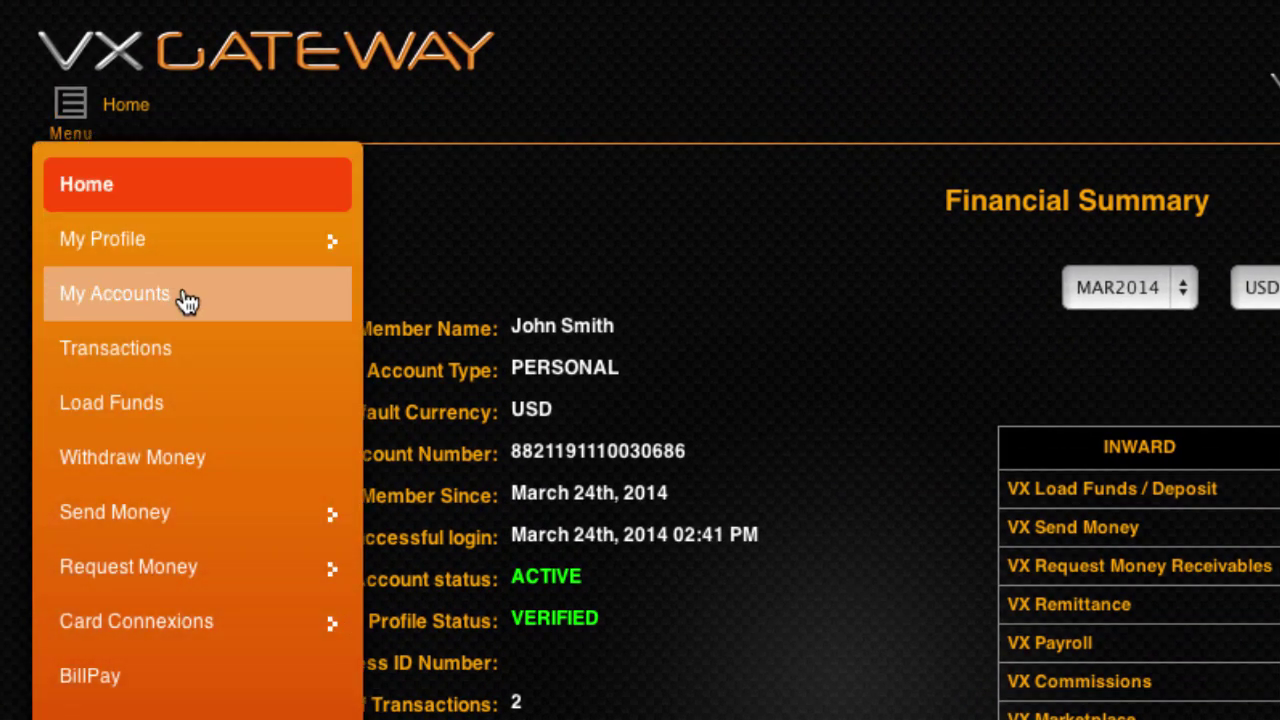
pyautogui.click(186, 296)
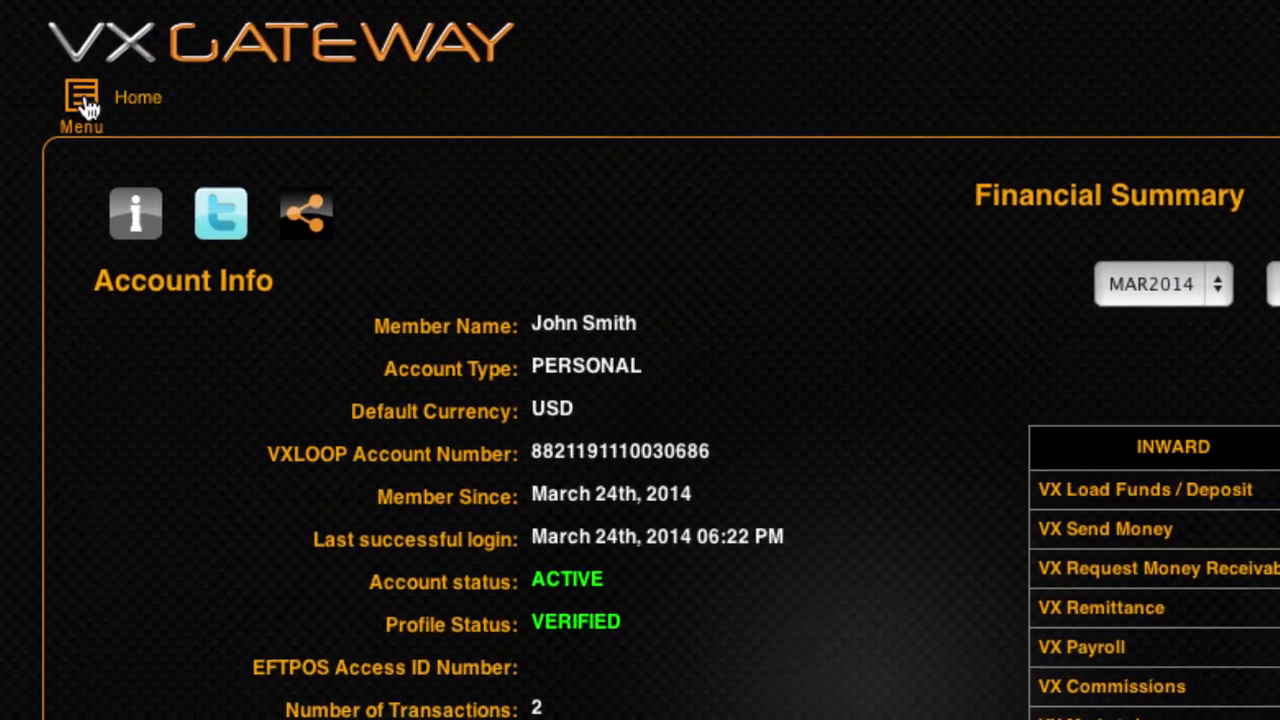
# Show the Withdraw Money options with fees and clearing times, e.g. USA bank $3.00
pyautogui.click(84, 106)
pyautogui.click(297, 474)
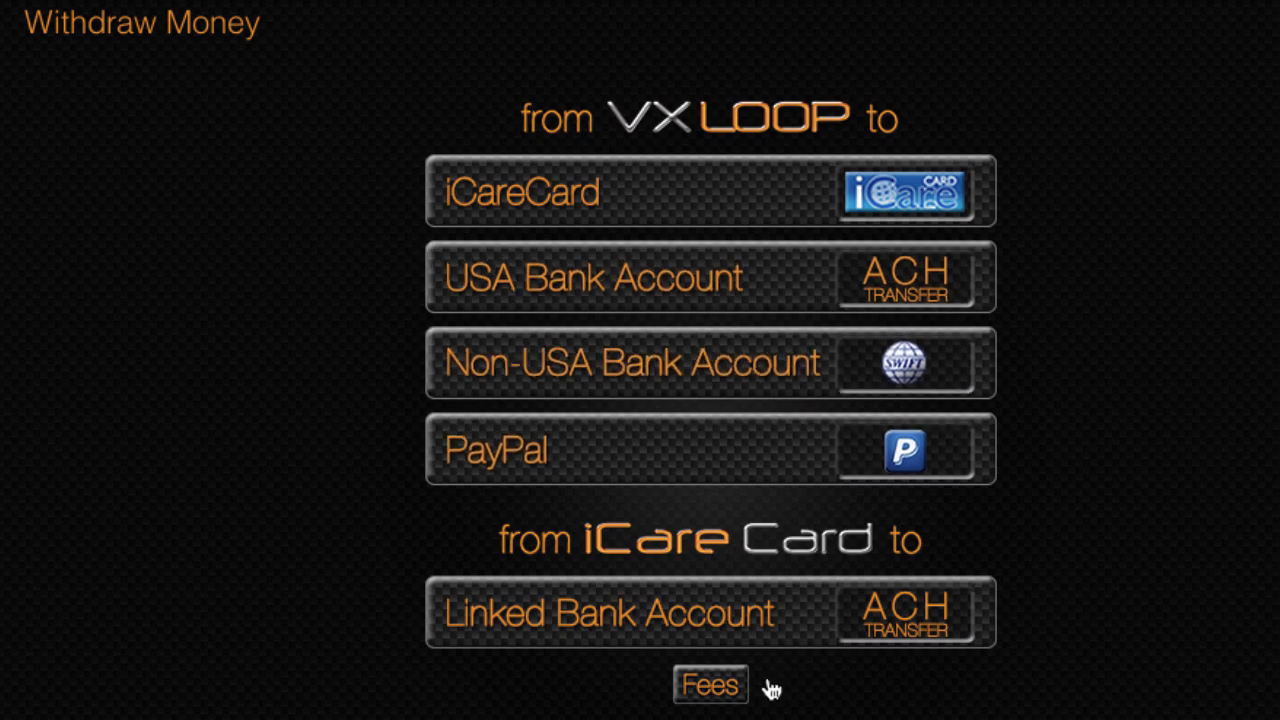
pyautogui.click(719, 662)
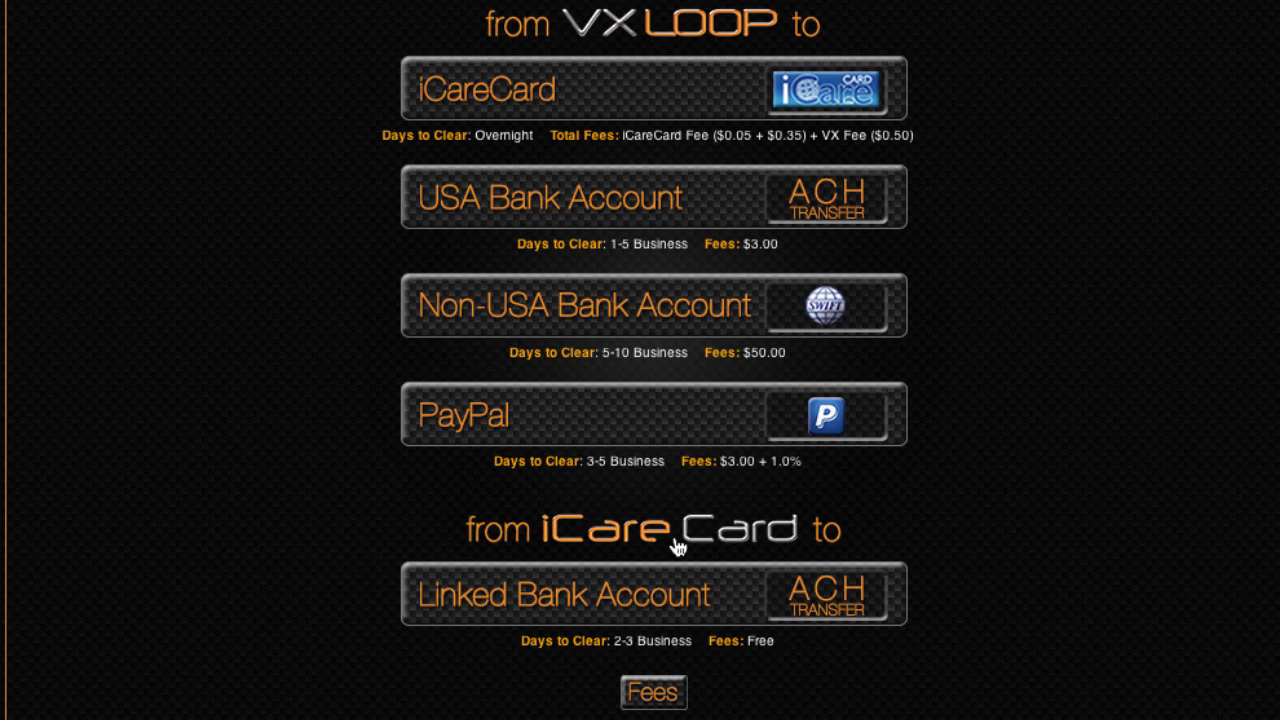
# Withdraw 50.00 to the linked US checking account, authorising it with the account PIN
pyautogui.click(722, 202)
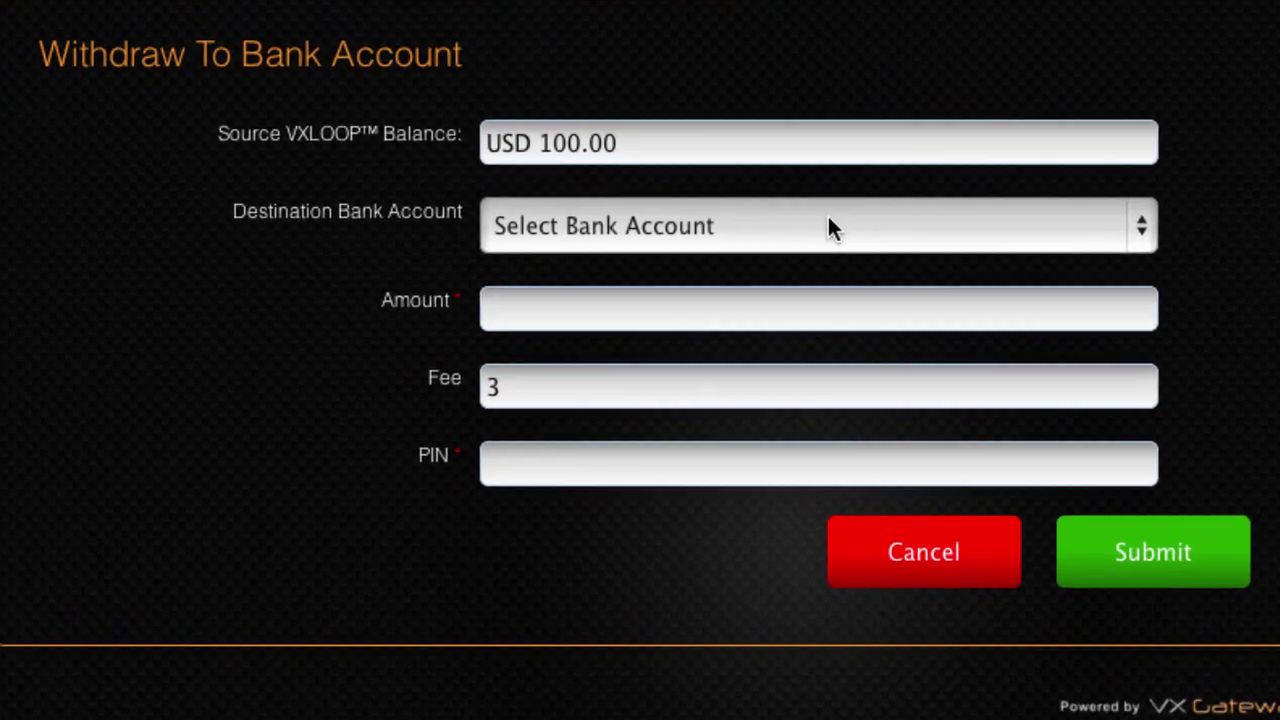
pyautogui.click(827, 228)
pyautogui.click(826, 256)
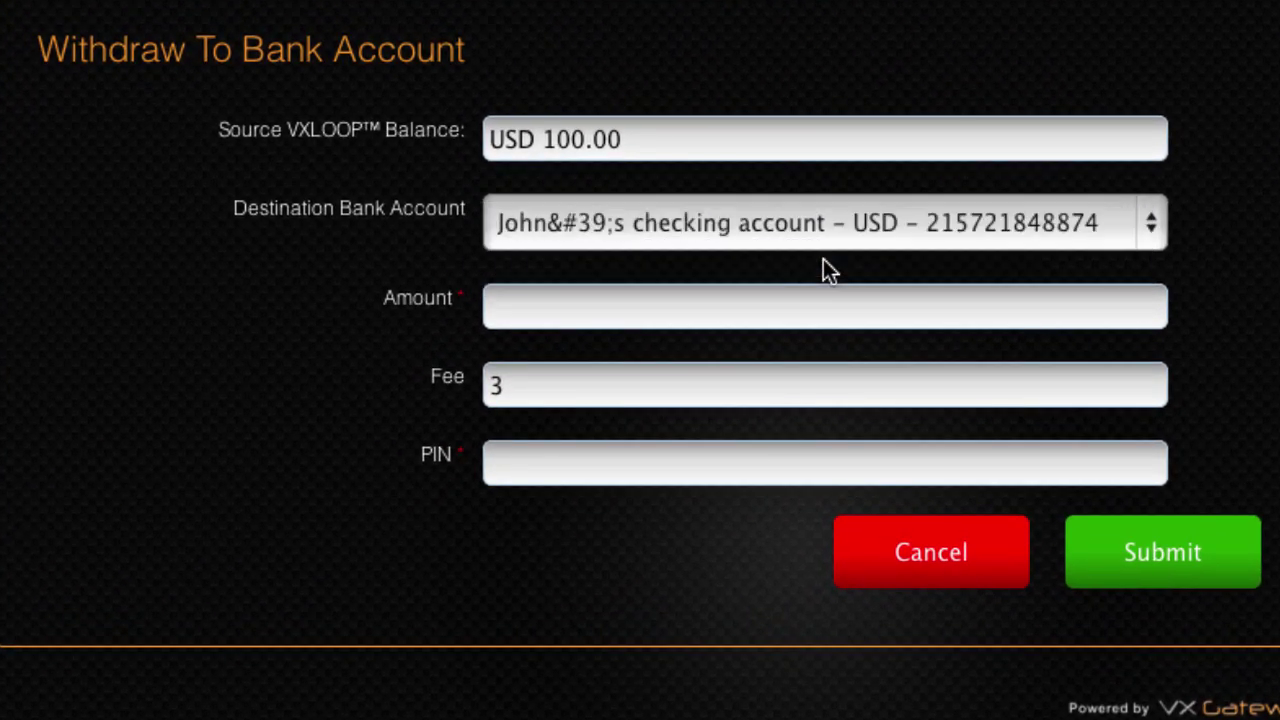
pyautogui.click(794, 300)
pyautogui.write('50.00')
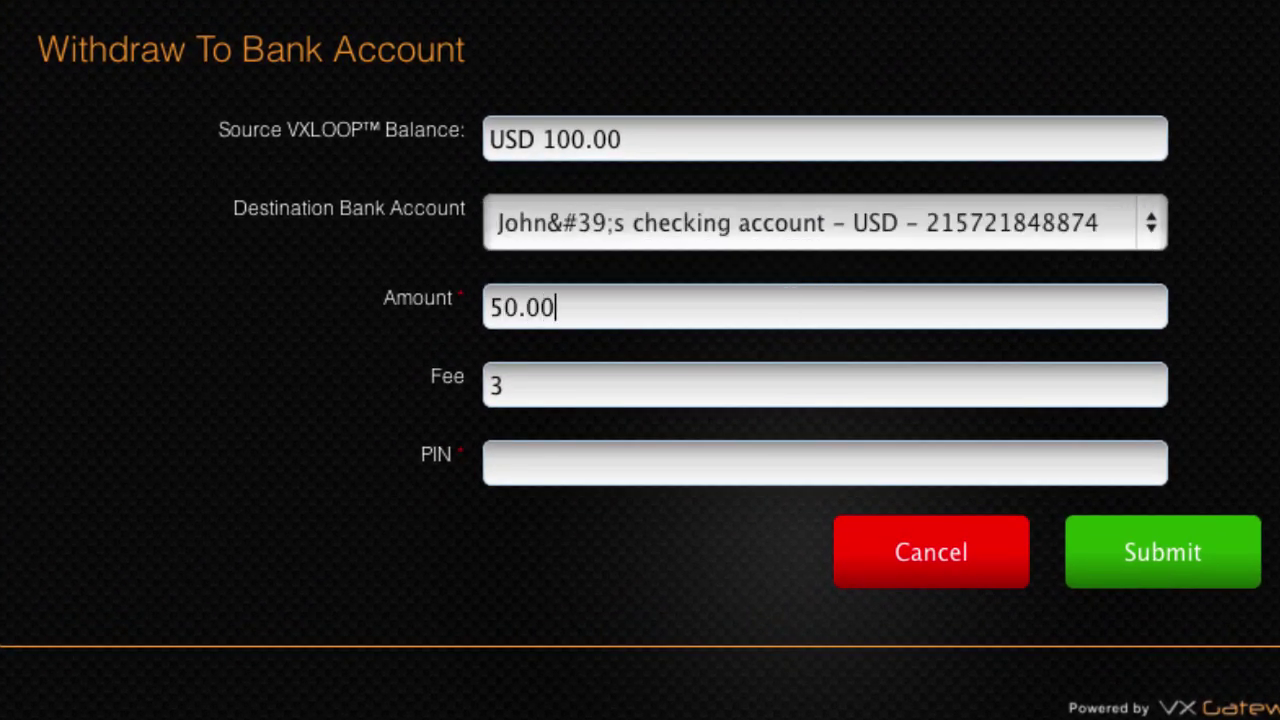
pyautogui.press('Tab')
pyautogui.write('****')
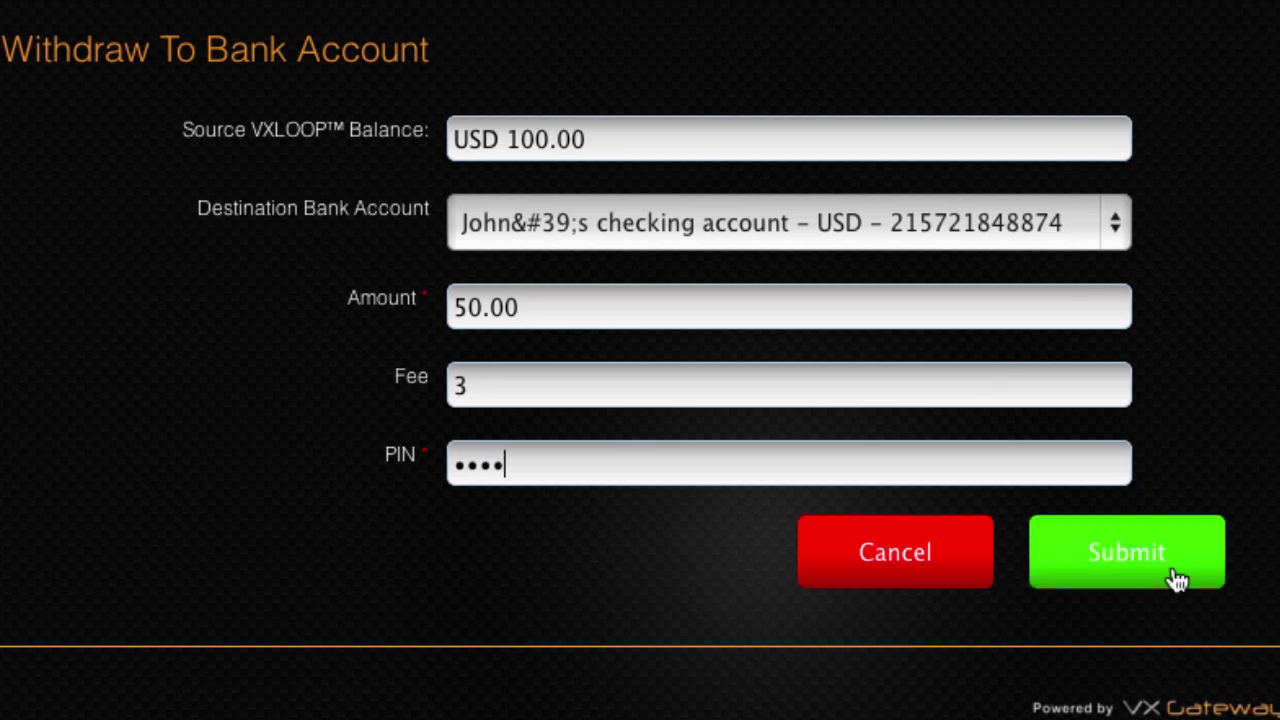
pyautogui.click(1123, 580)
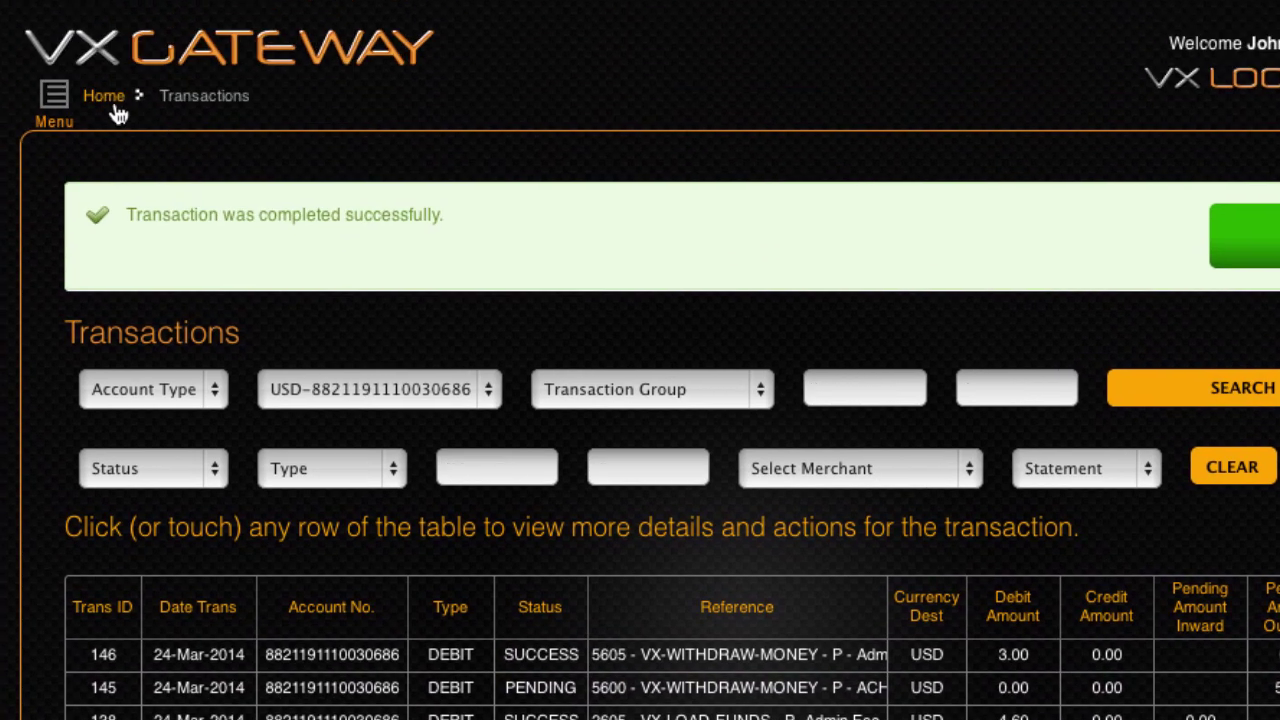
# Return Home and open My Accounts to check the updated totals and ACTIVE, VERIFIED status
pyautogui.click(117, 110)
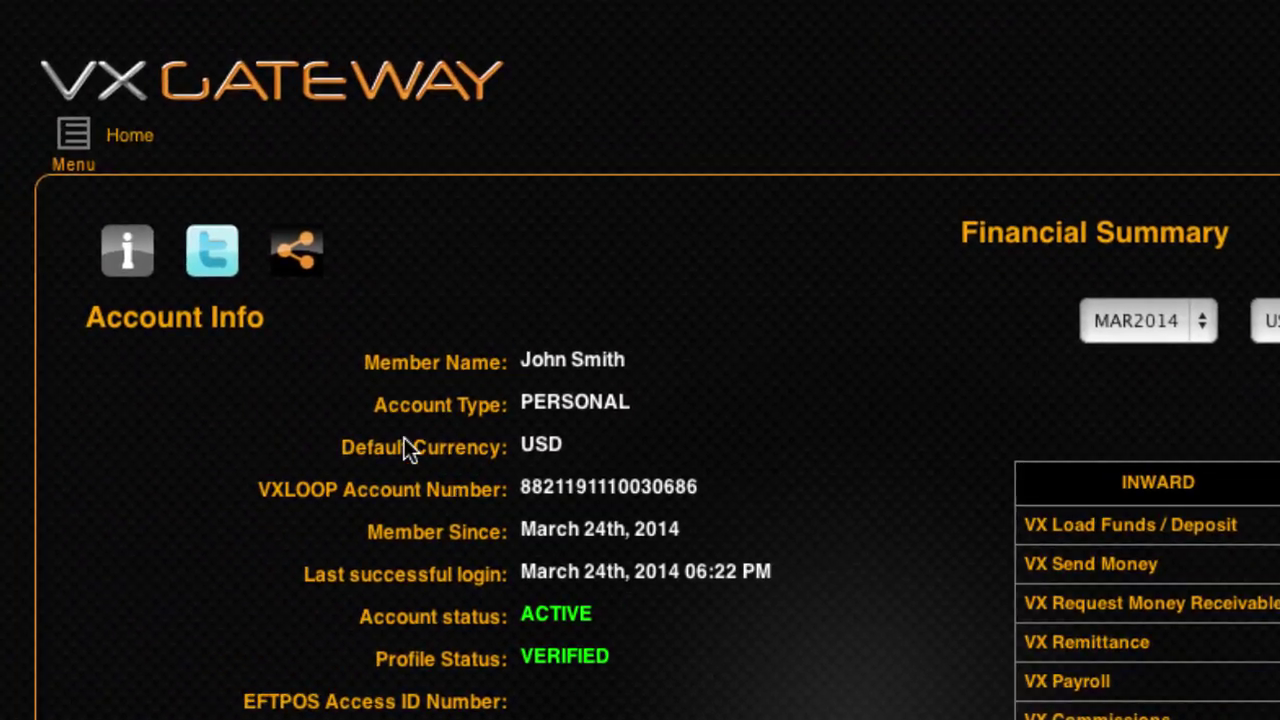
pyautogui.moveTo(69, 160)
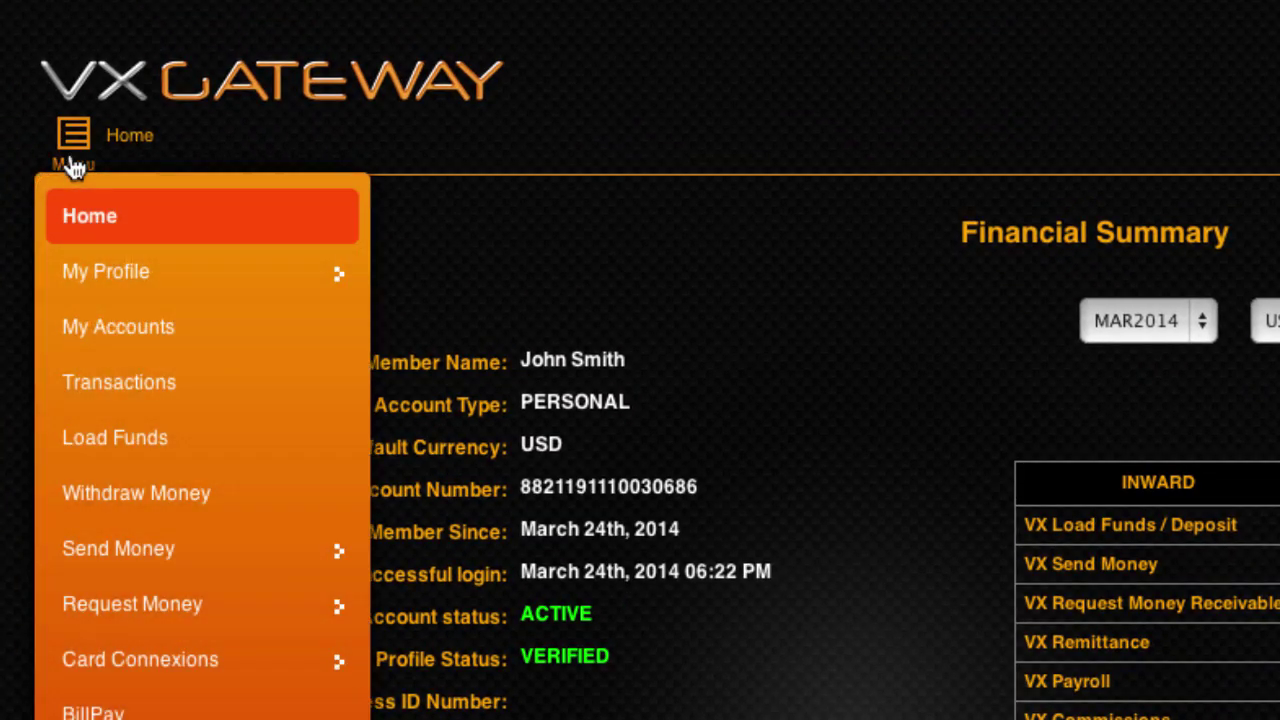
pyautogui.click(223, 346)
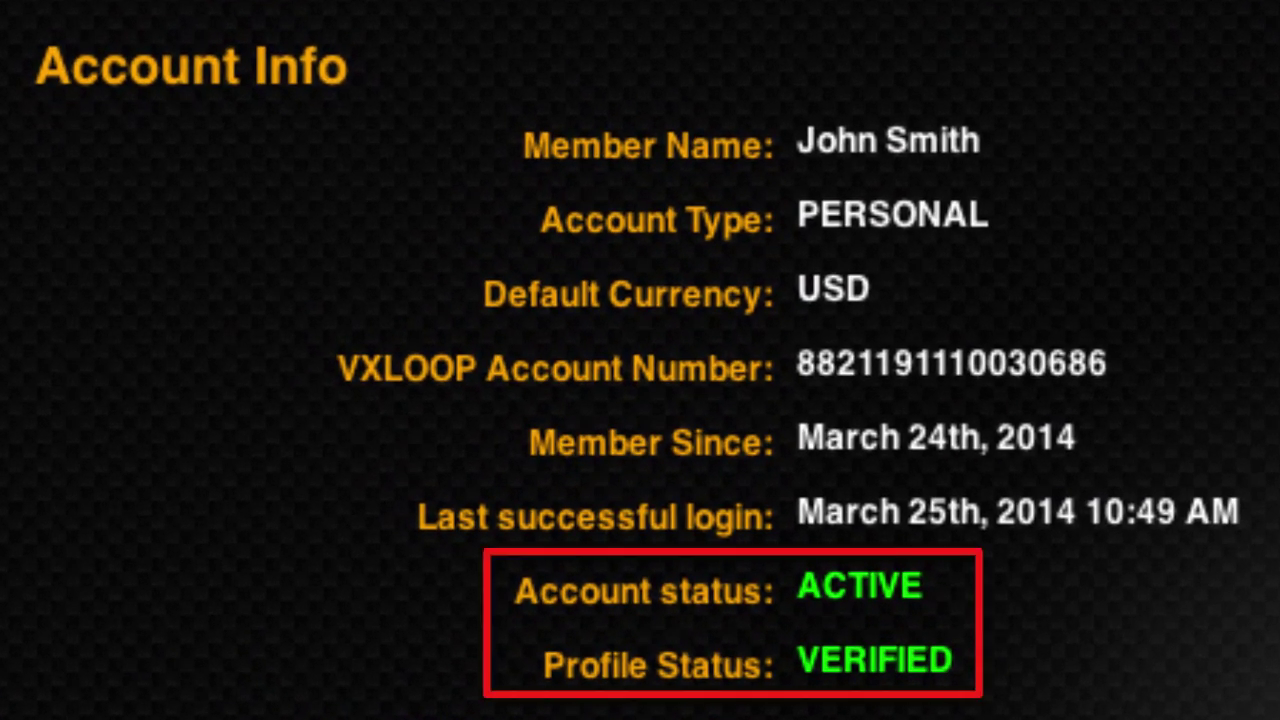
# Start a Send Money to Other VXLOOP transfer from the USD account and enter the recipient's account number
pyautogui.click(92, 130)
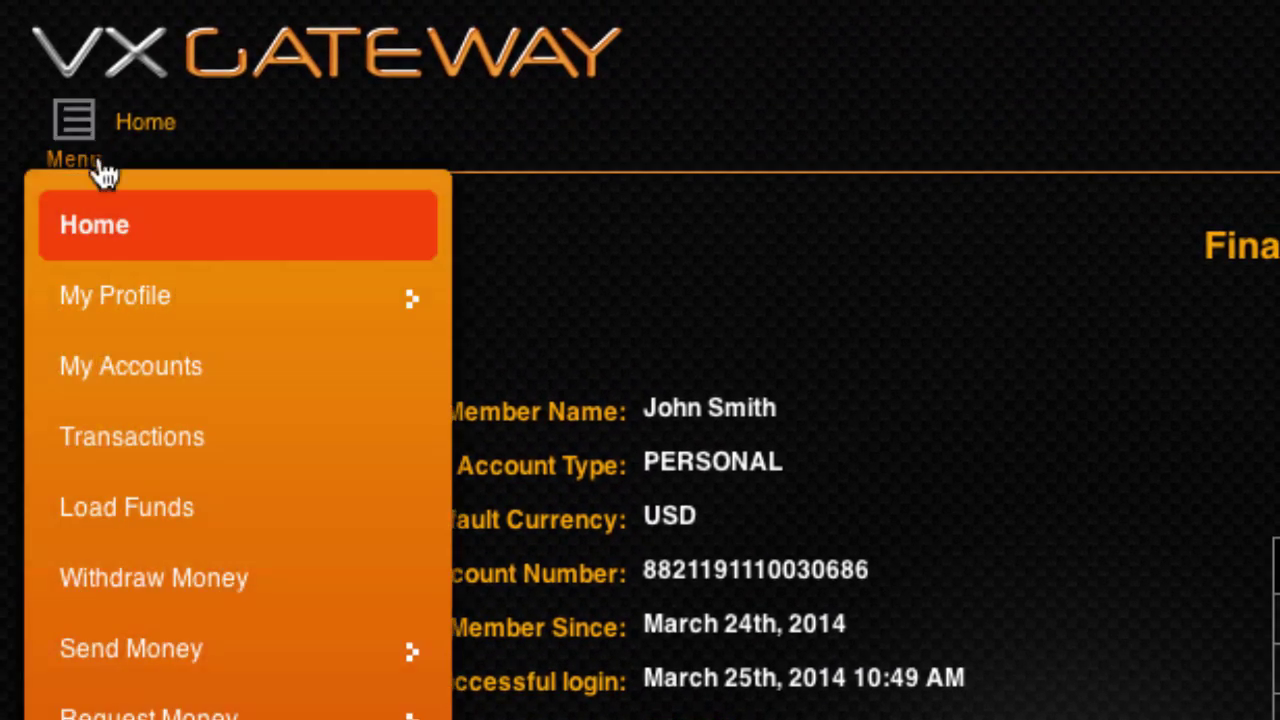
pyautogui.click(280, 662)
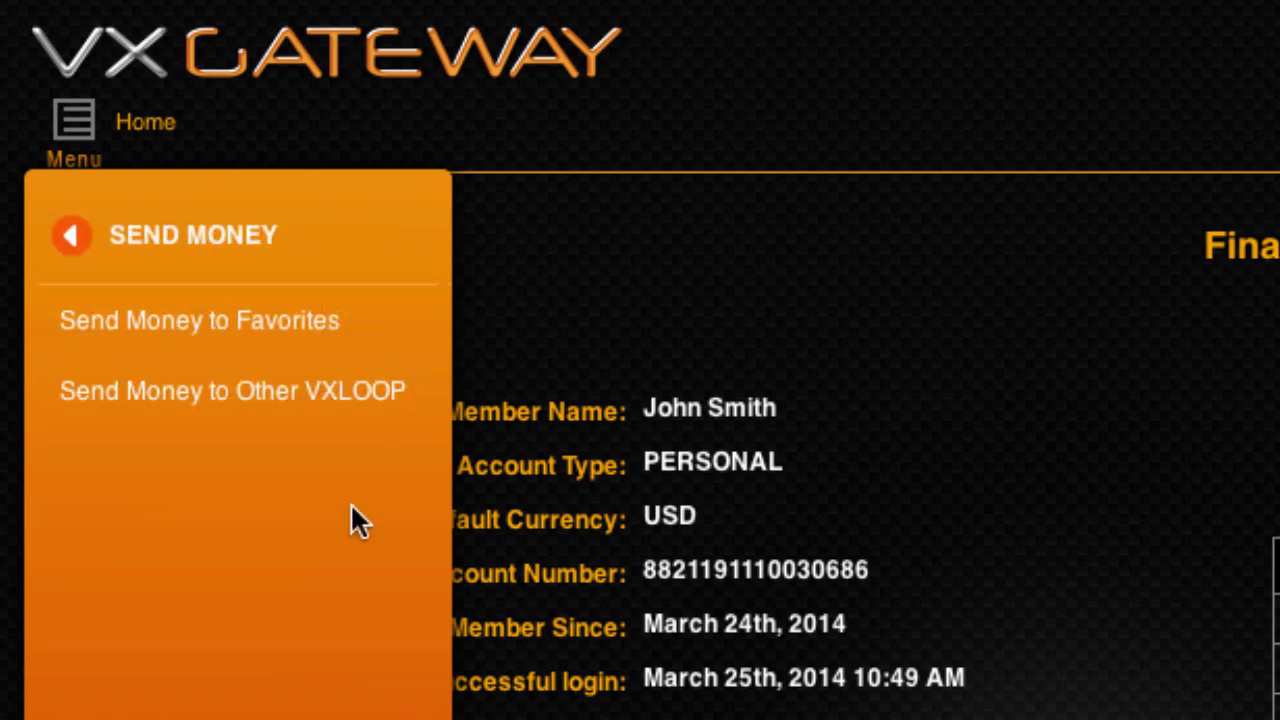
pyautogui.click(388, 418)
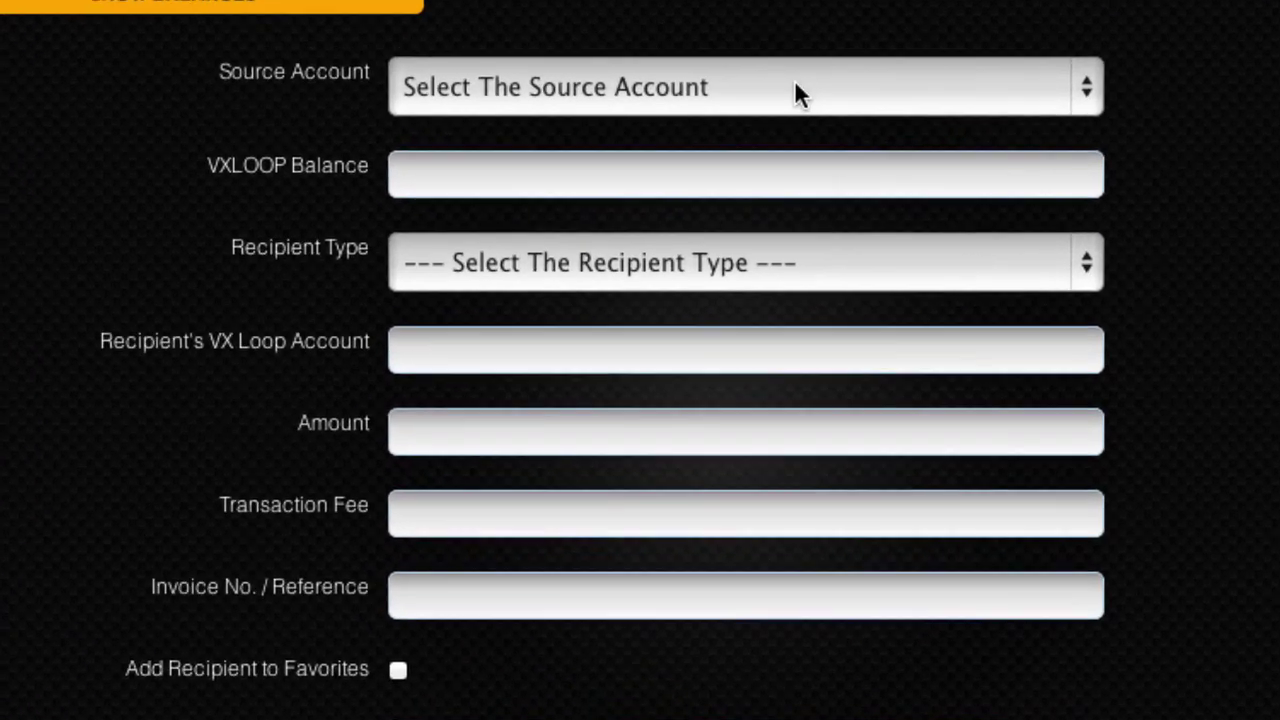
pyautogui.click(697, 188)
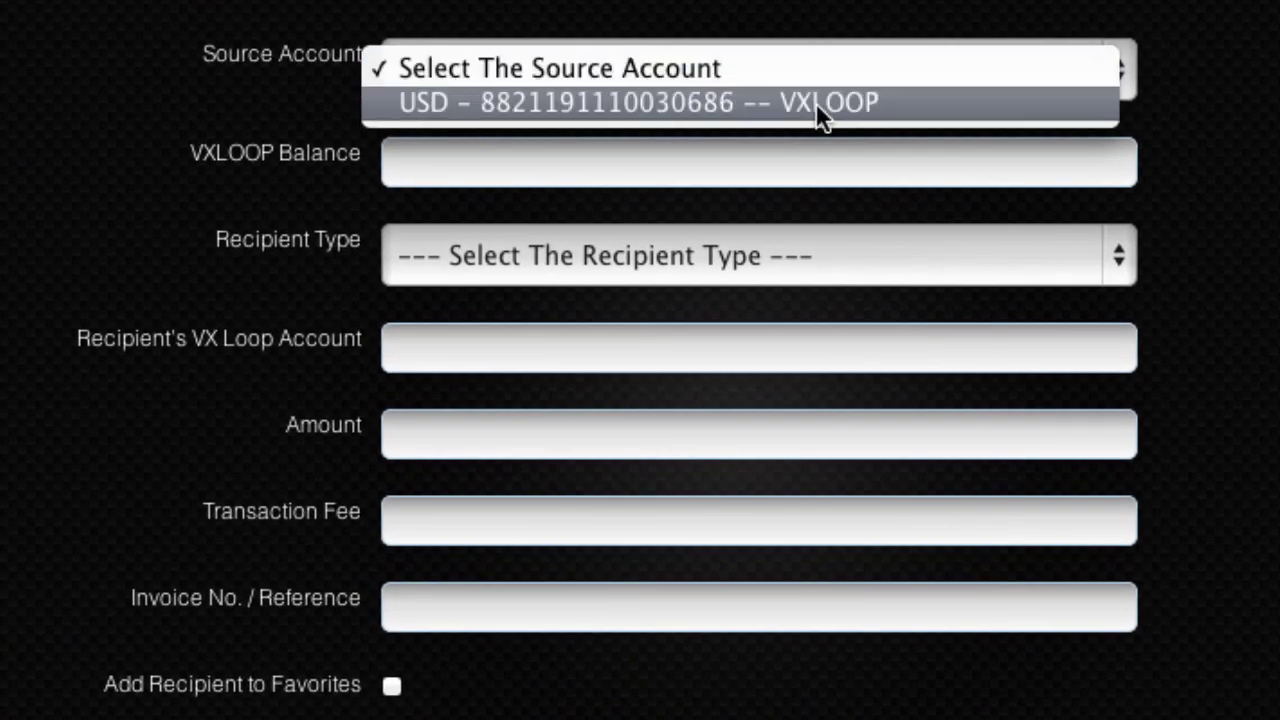
pyautogui.click(815, 102)
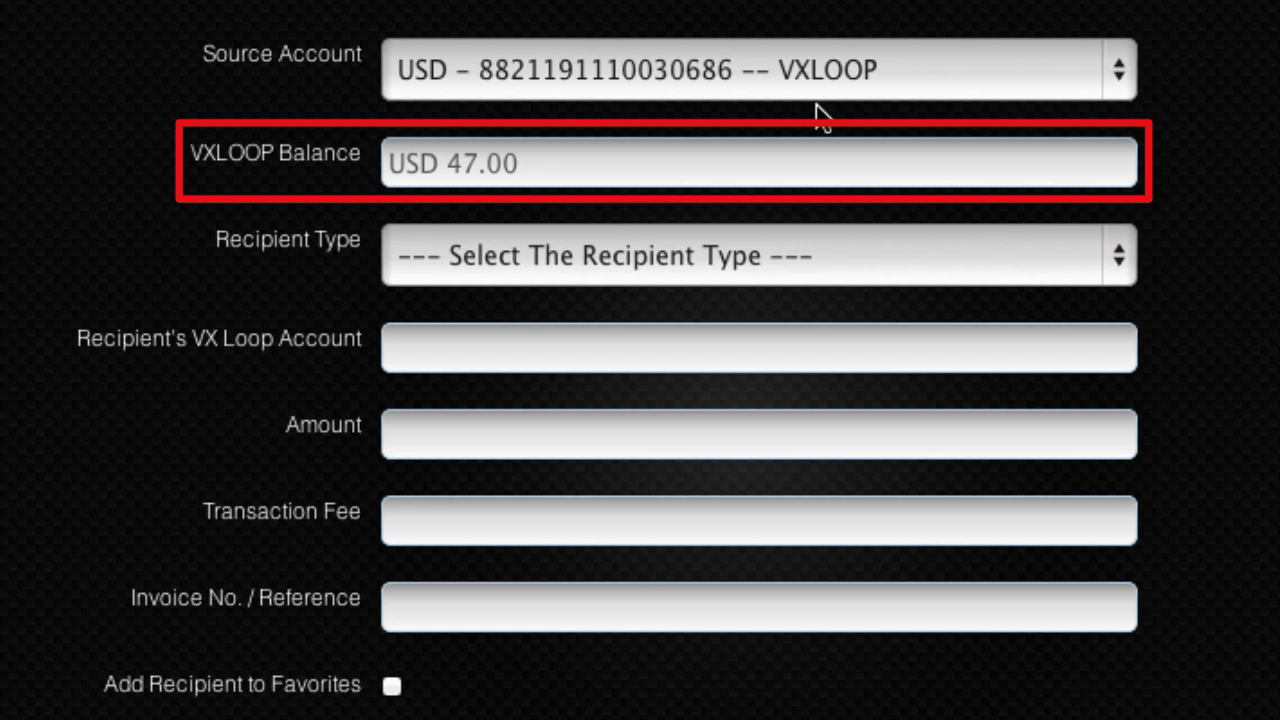
pyautogui.click(834, 256)
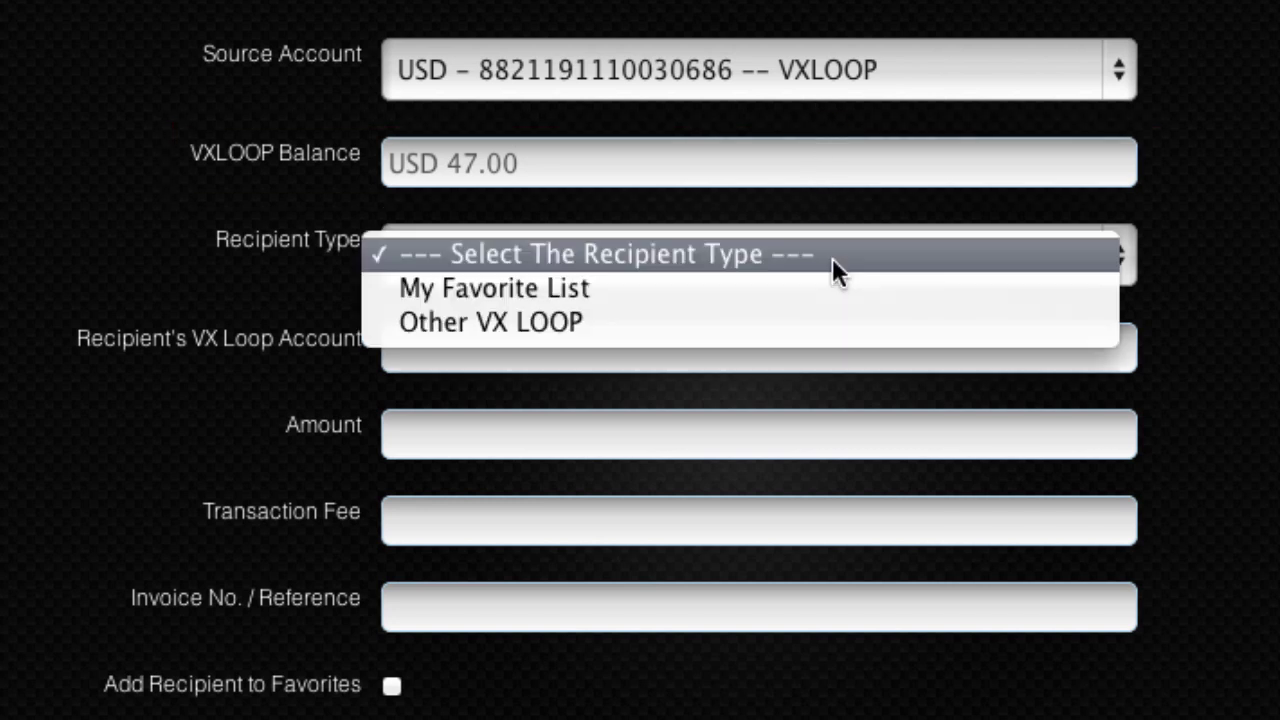
pyautogui.click(836, 315)
pyautogui.click(820, 343)
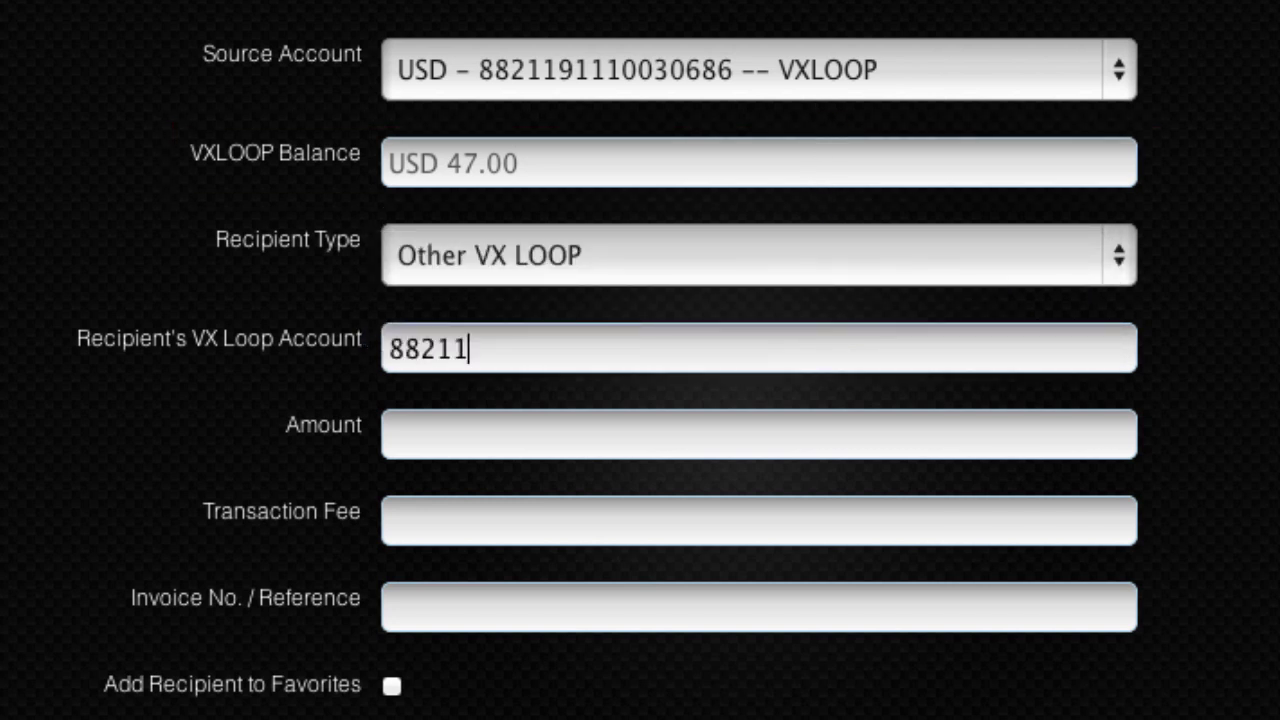
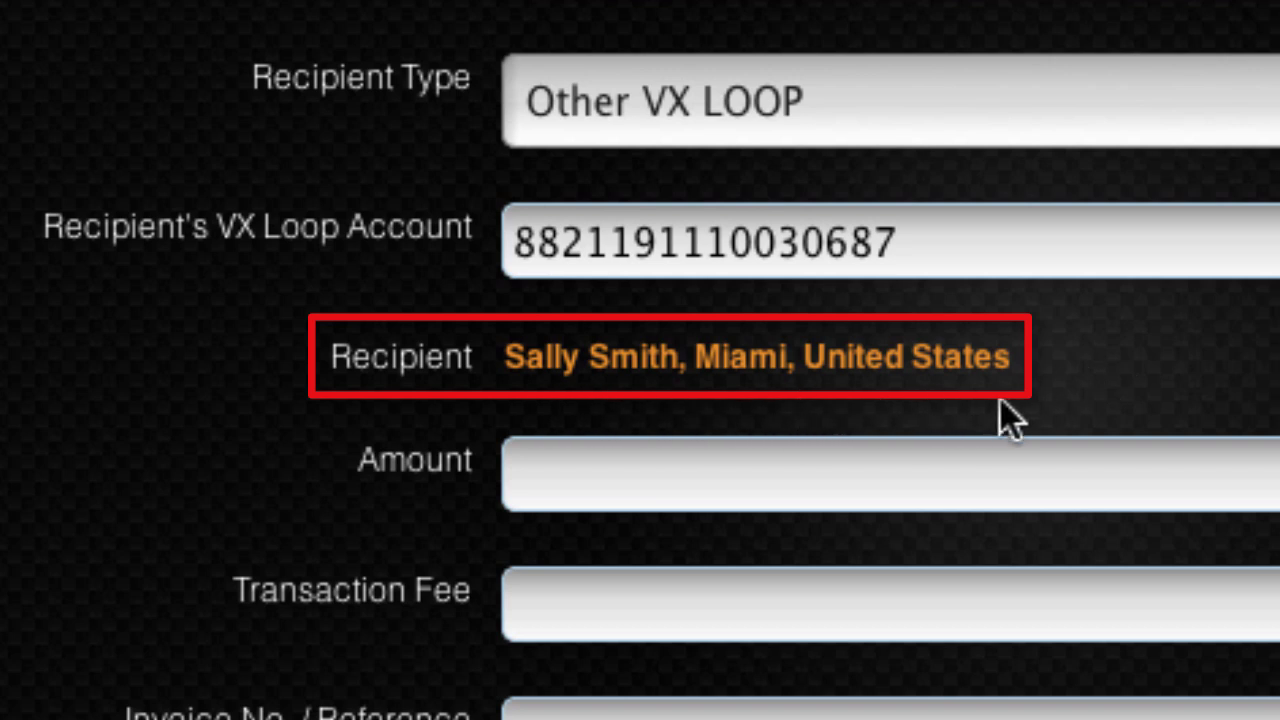
# Enter 25.00 with note 'Thanks for paying for dinner last night', favorite the recipient, enter the PIN
pyautogui.click(993, 468)
pyautogui.write('25.00')
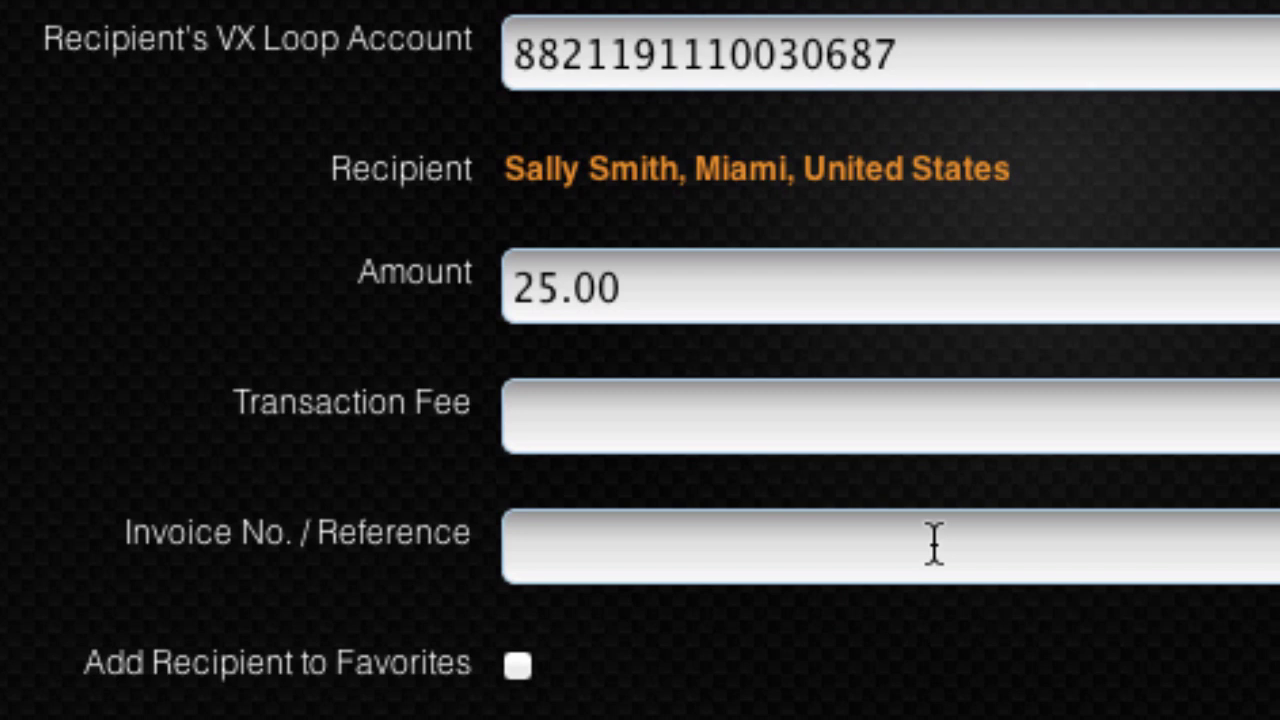
pyautogui.click(934, 663)
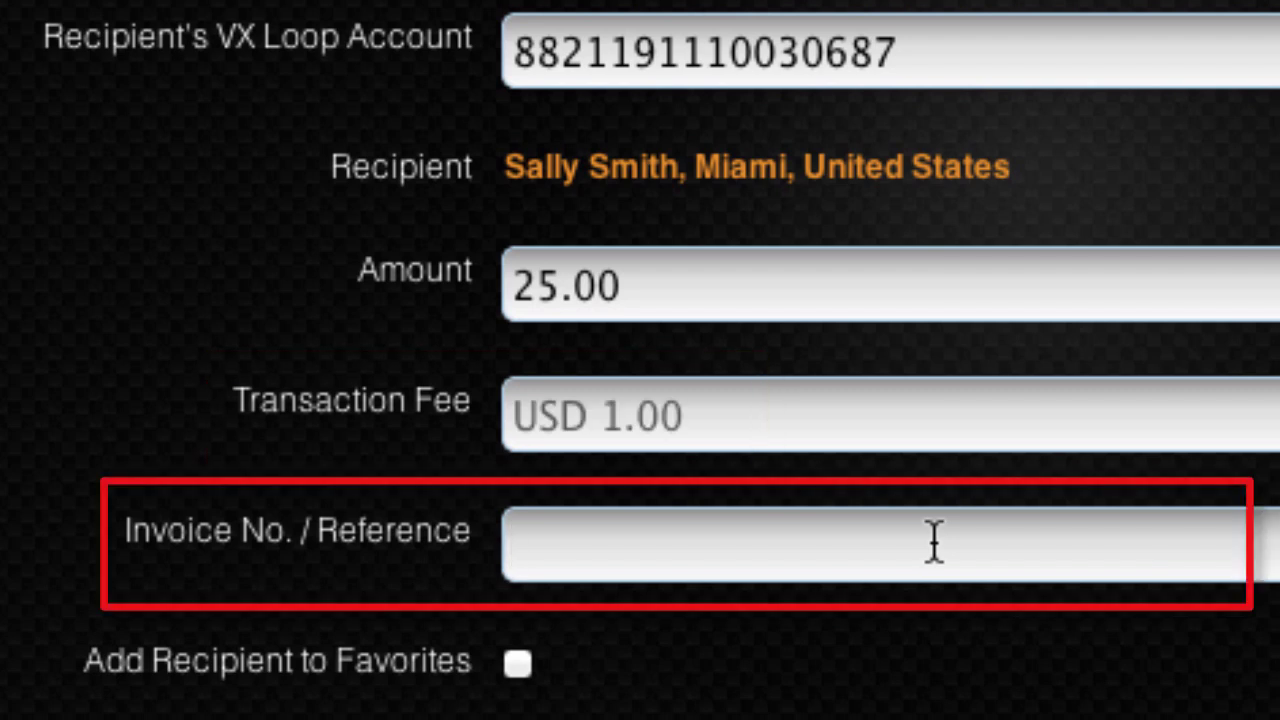
pyautogui.write('Thanks for paying for dinner last night')
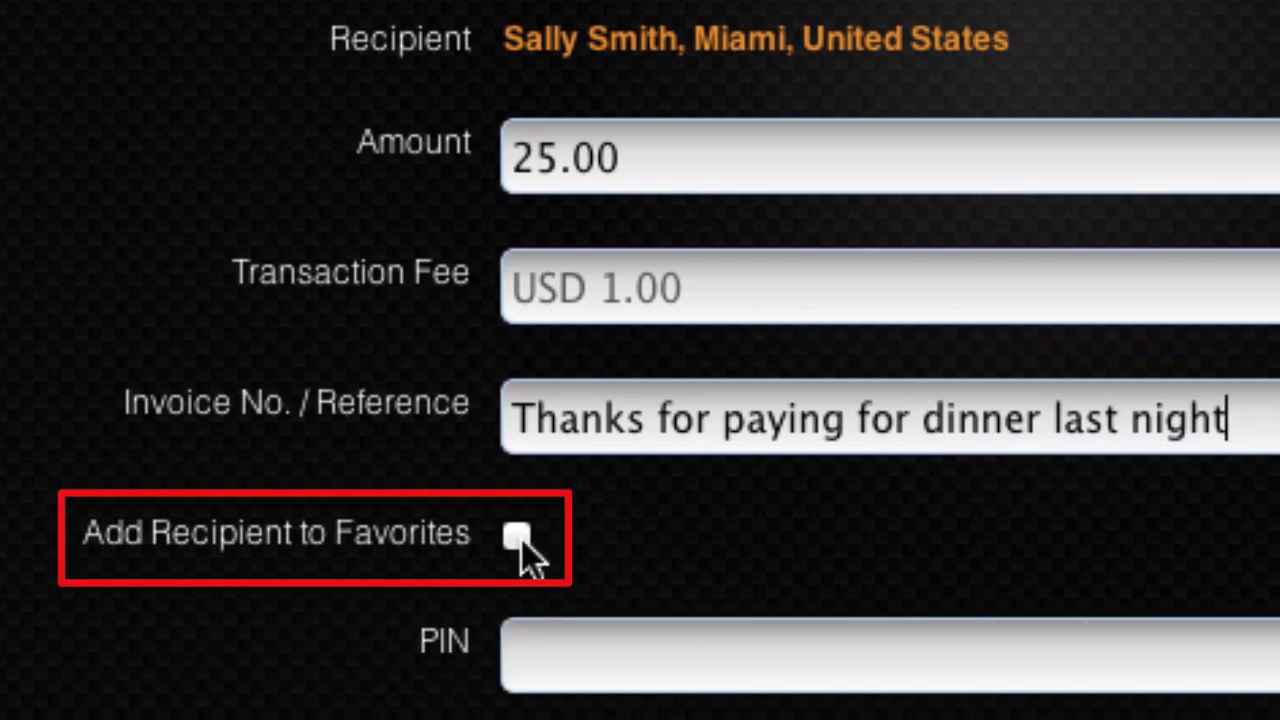
pyautogui.click(516, 537)
pyautogui.click(516, 537)
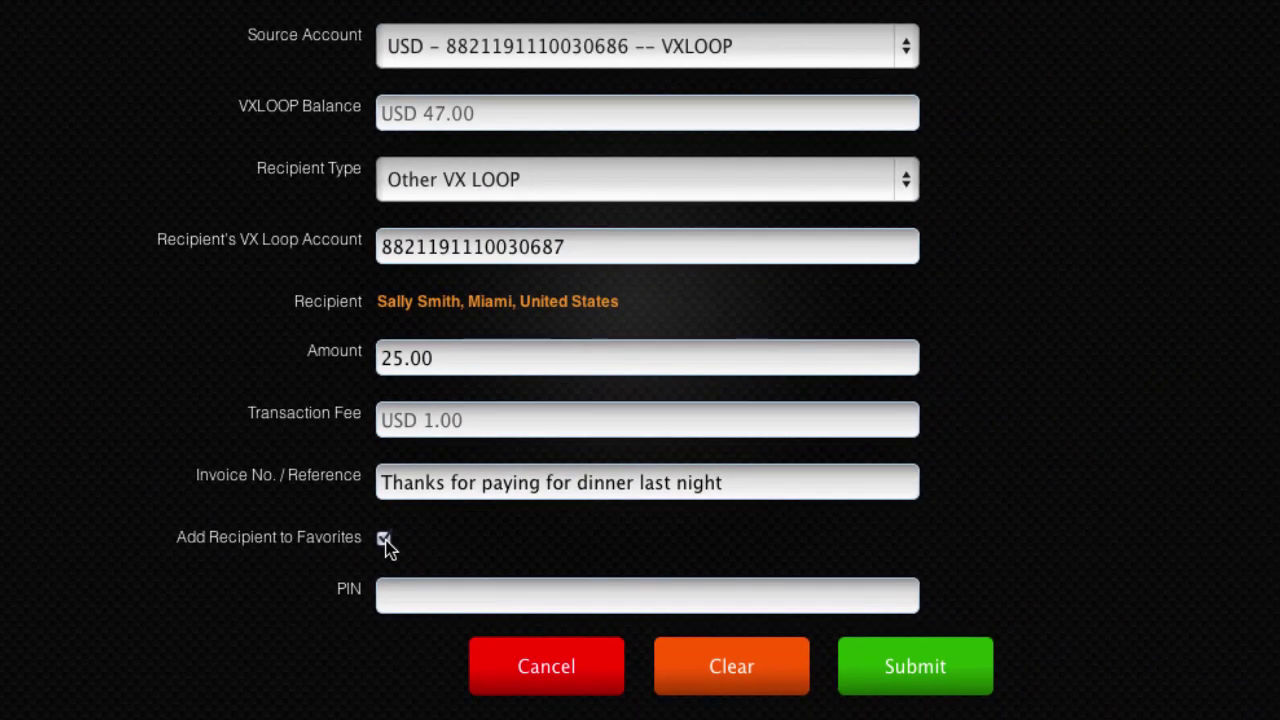
pyautogui.click(416, 592)
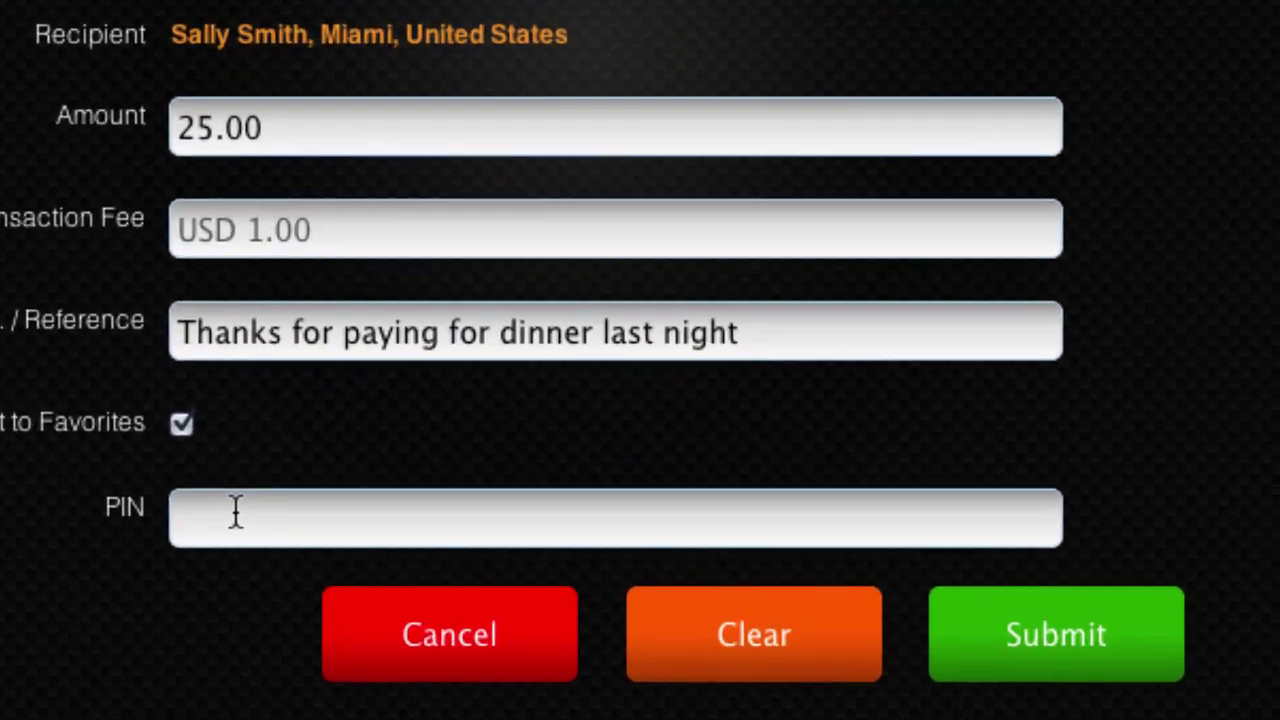
pyautogui.write('1234')
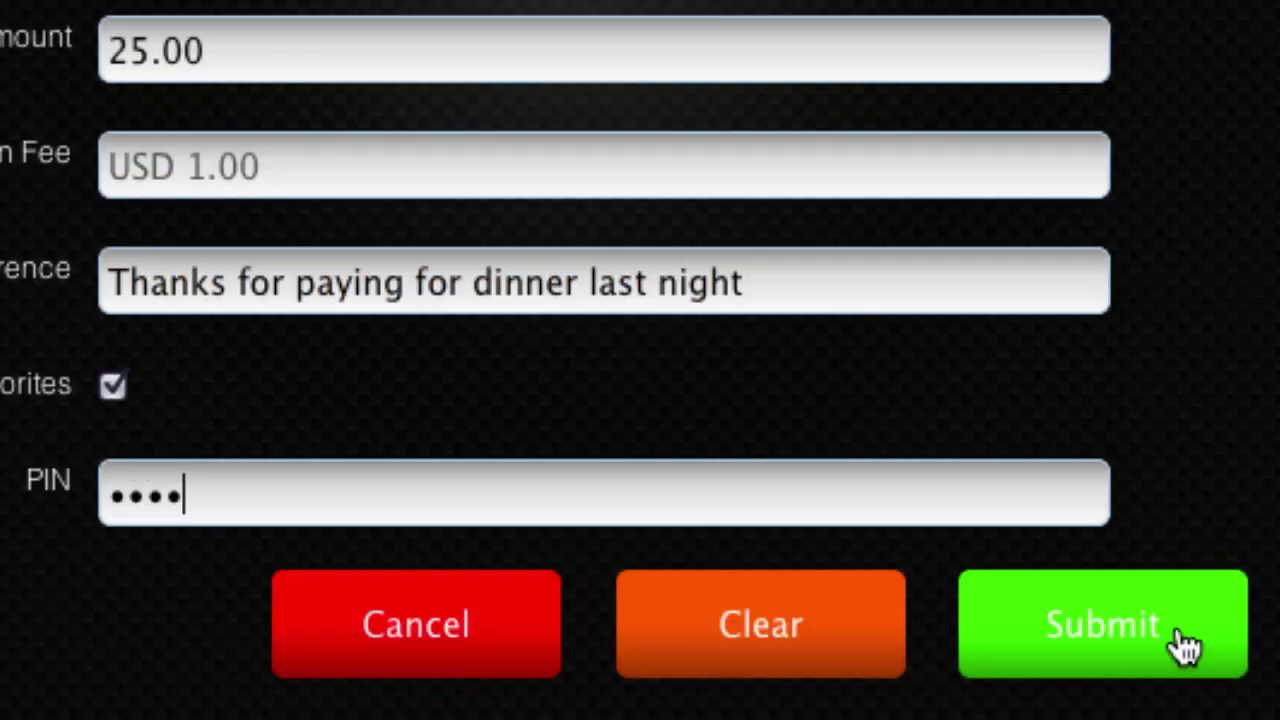
# Submit and confirm the 25.00 transfer, then dismiss the success banner
pyautogui.click(1183, 645)
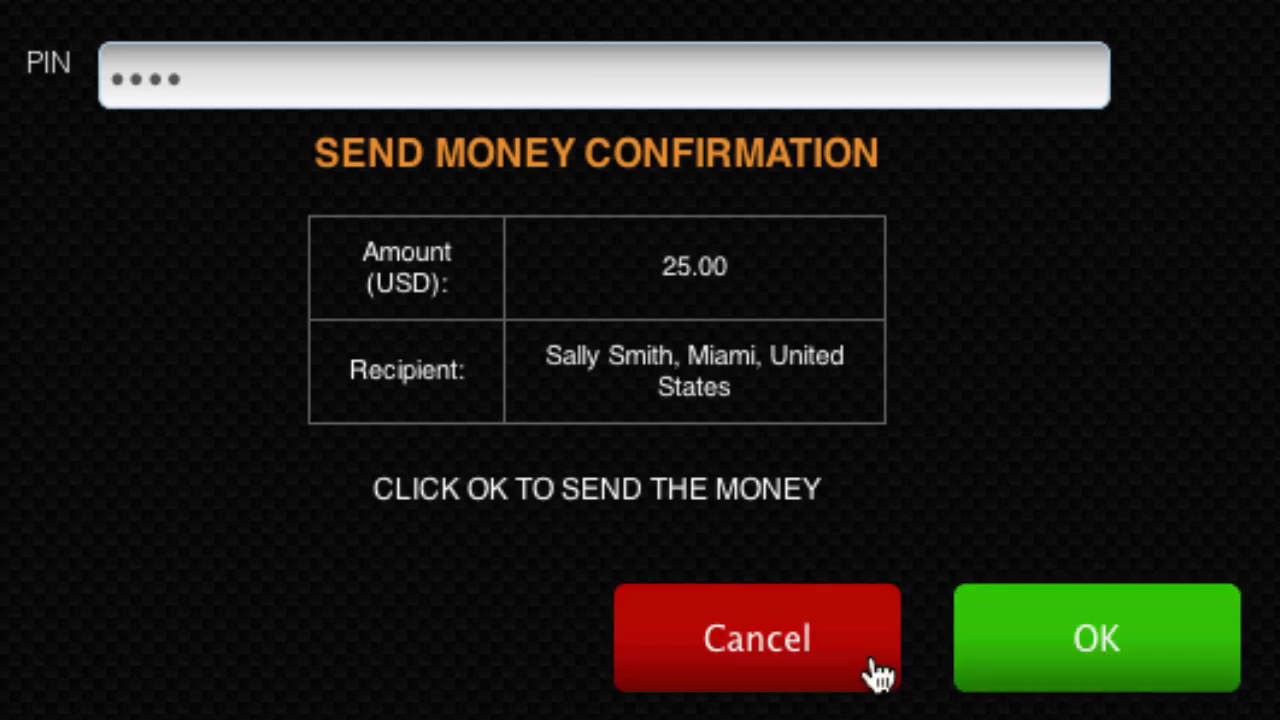
pyautogui.click(1106, 661)
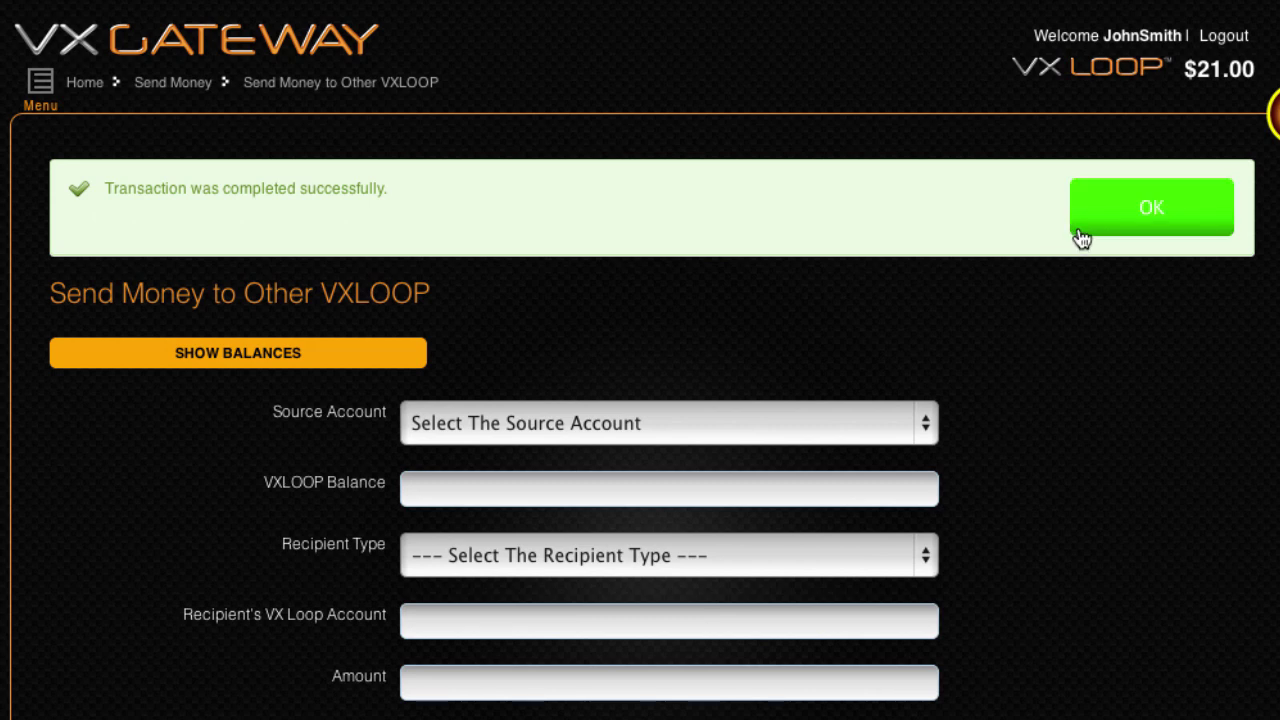
pyautogui.click(1080, 236)
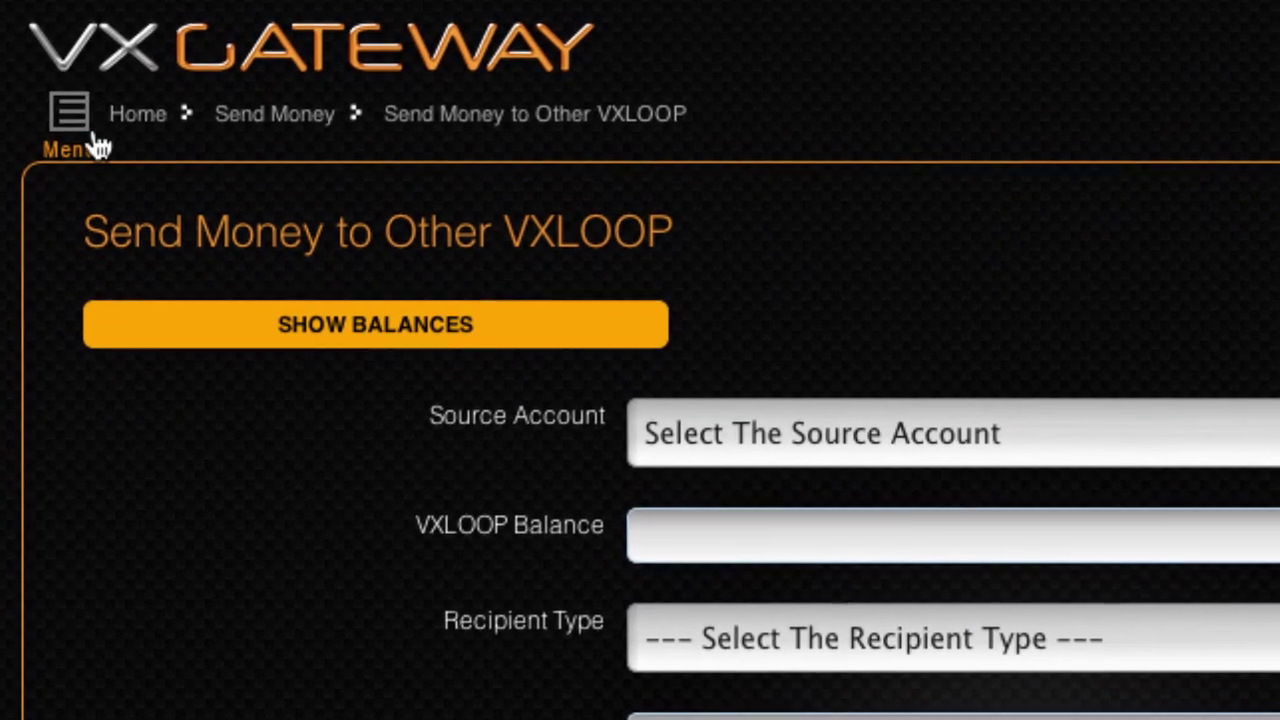
pyautogui.click(98, 147)
# Review the Financial Summary: 25.00 sent and 8.60 other fees, a 33.60 outward total
pyautogui.click(63, 232)
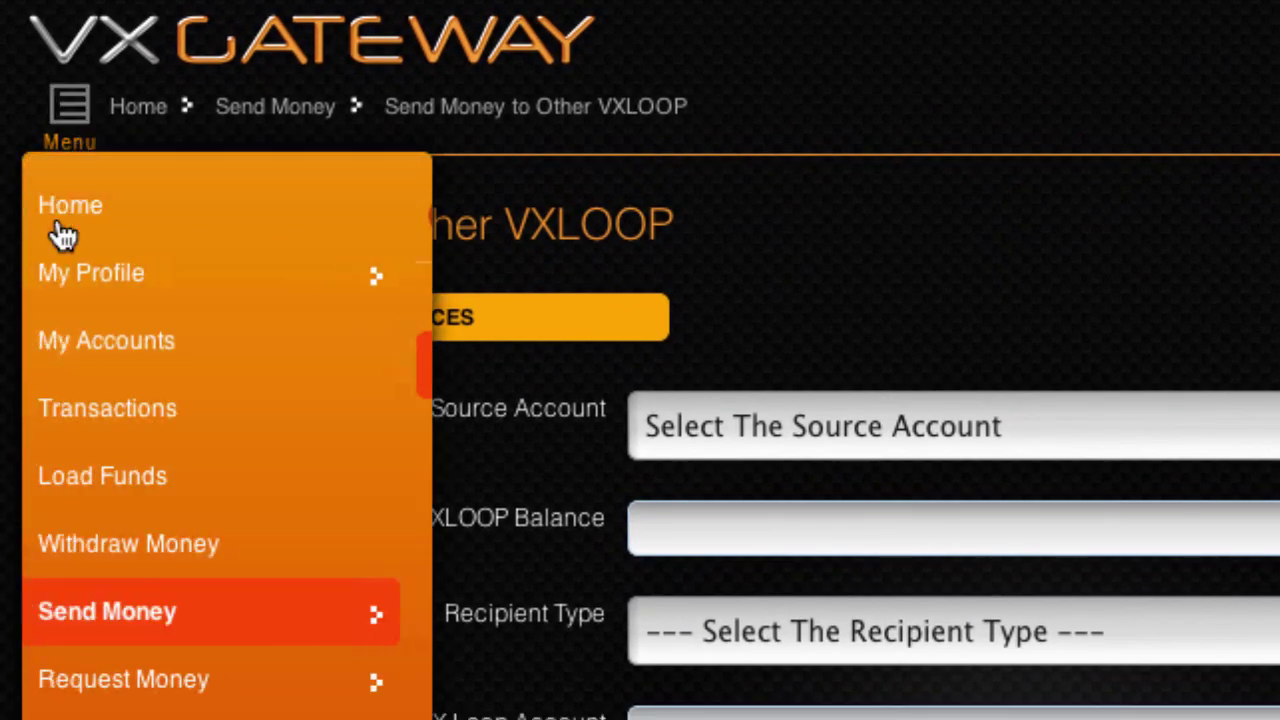
pyautogui.click(228, 420)
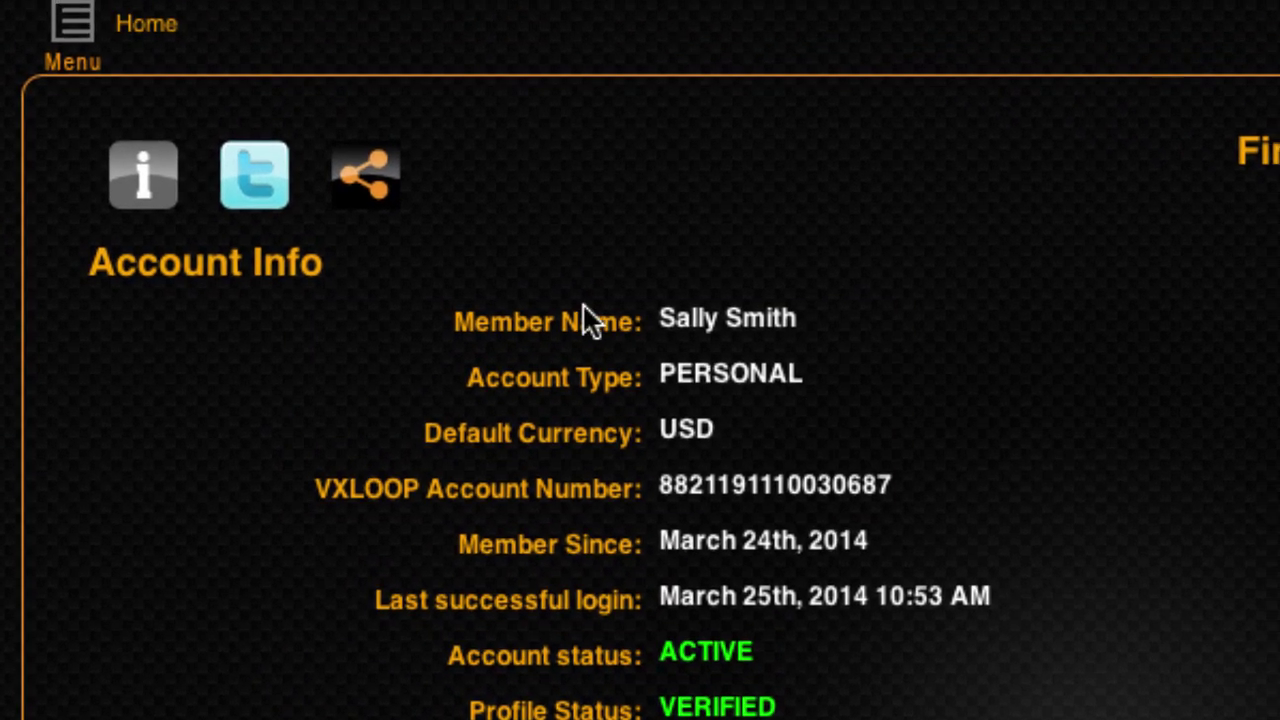
pyautogui.click(77, 114)
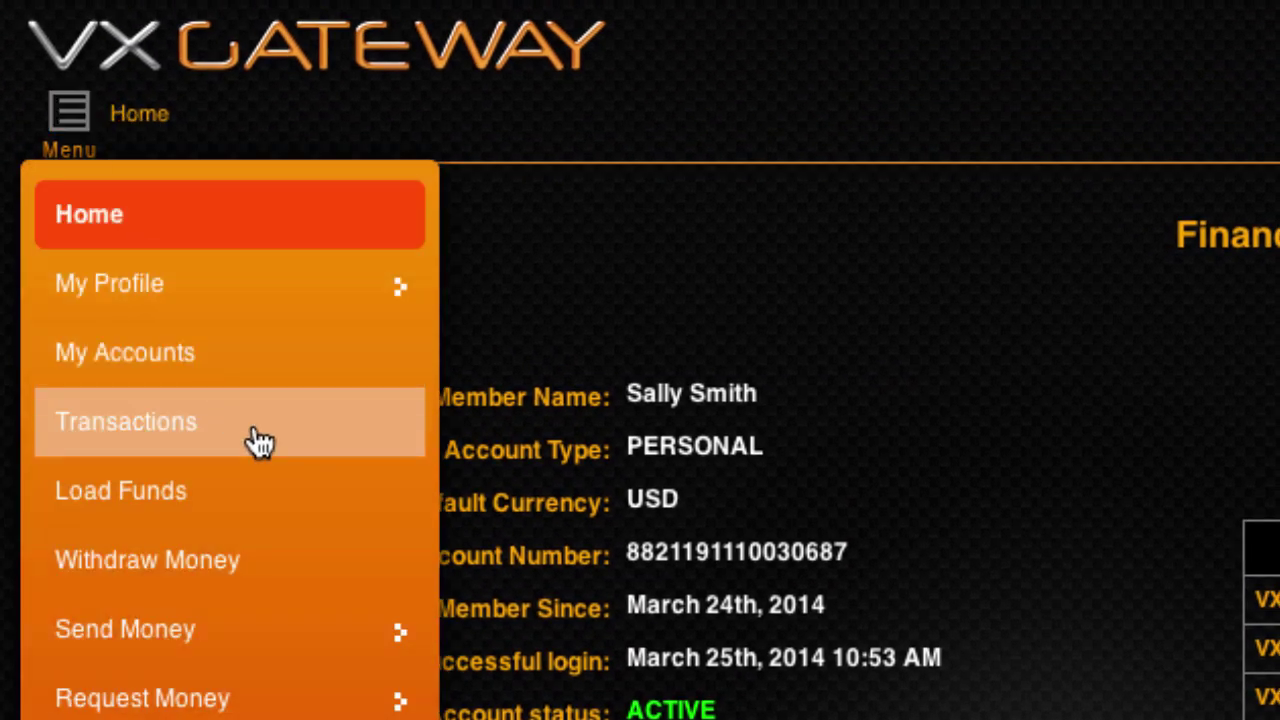
pyautogui.click(252, 428)
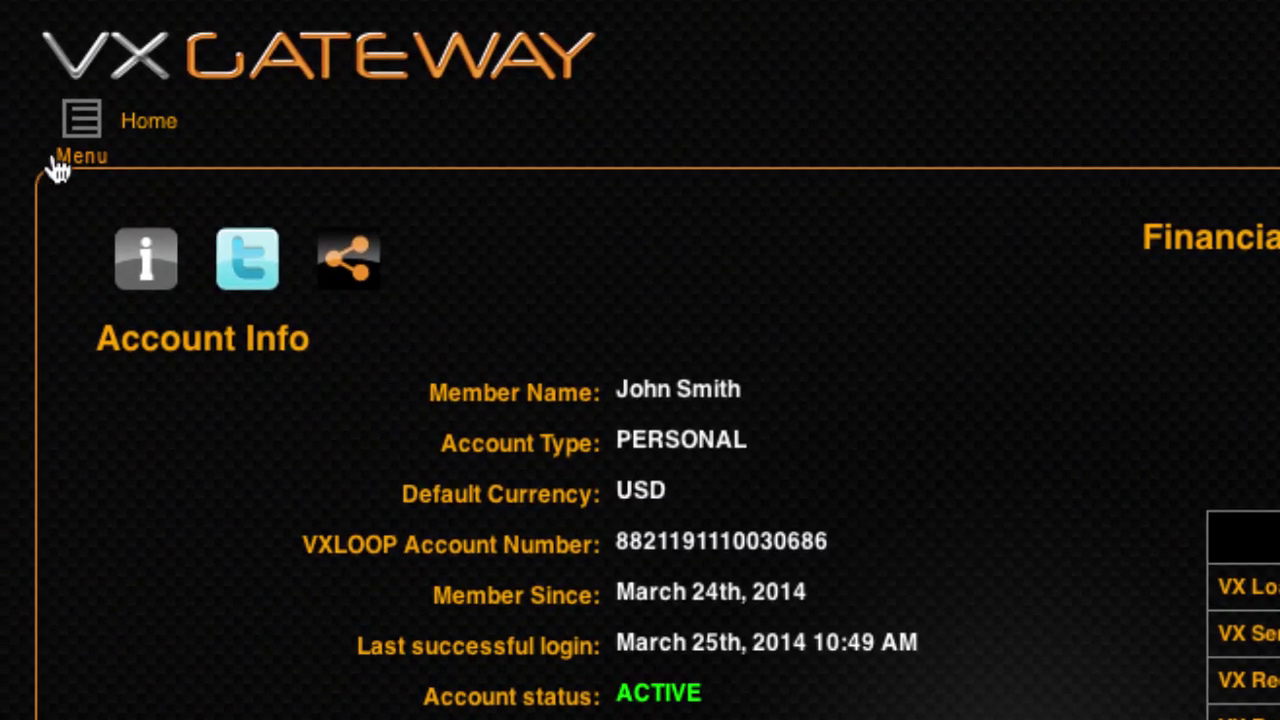
pyautogui.click(80, 130)
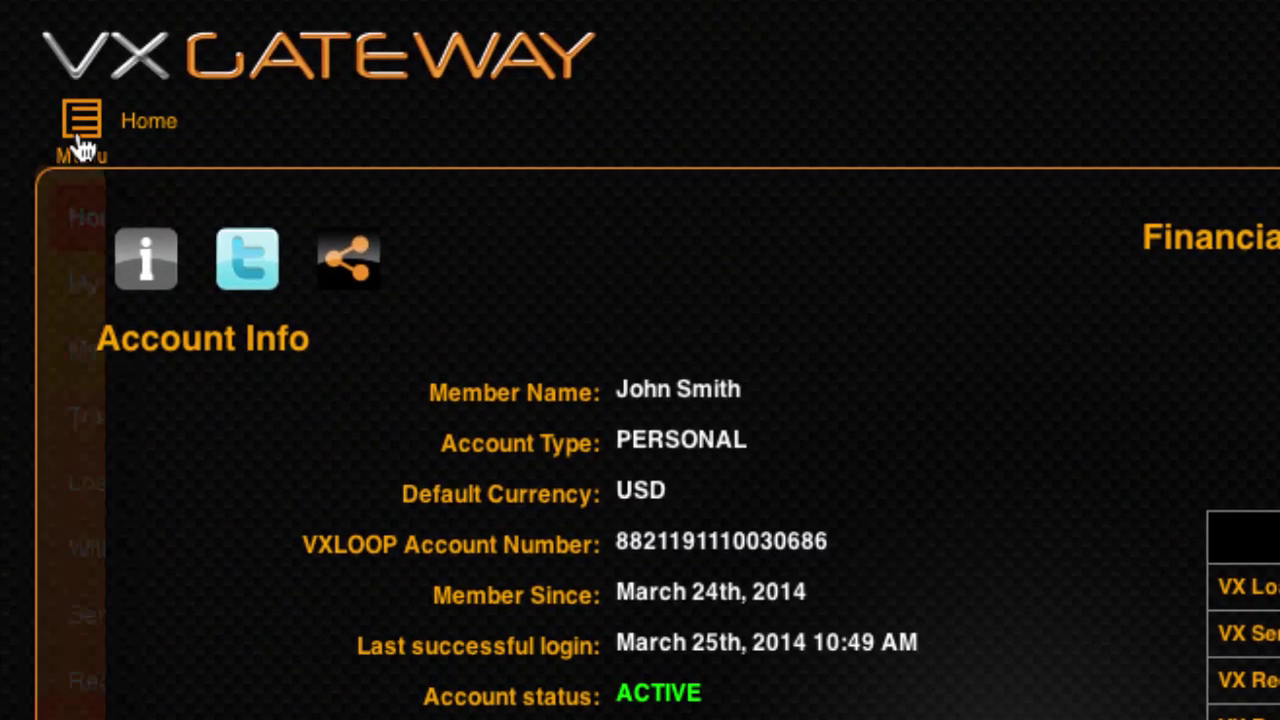
# Reload My Accounts to confirm the 21.00 balance, then reopen the side menu
pyautogui.click(247, 378)
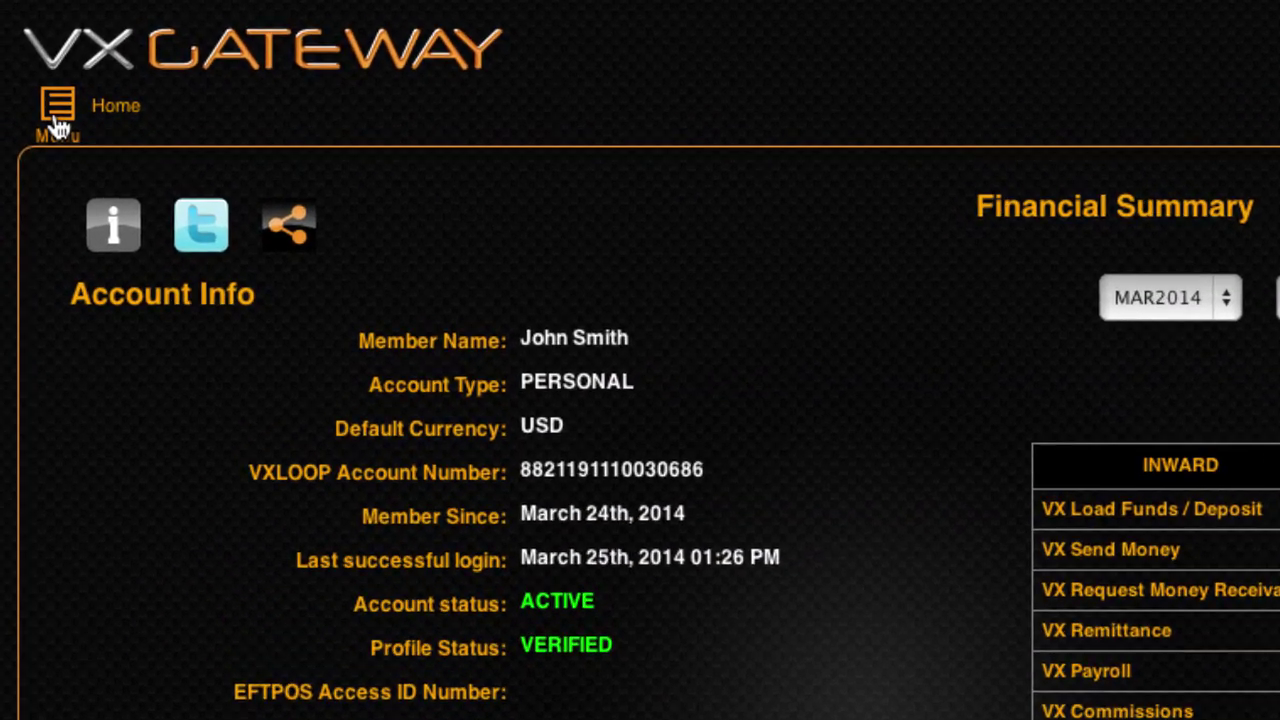
pyautogui.click(34, 60)
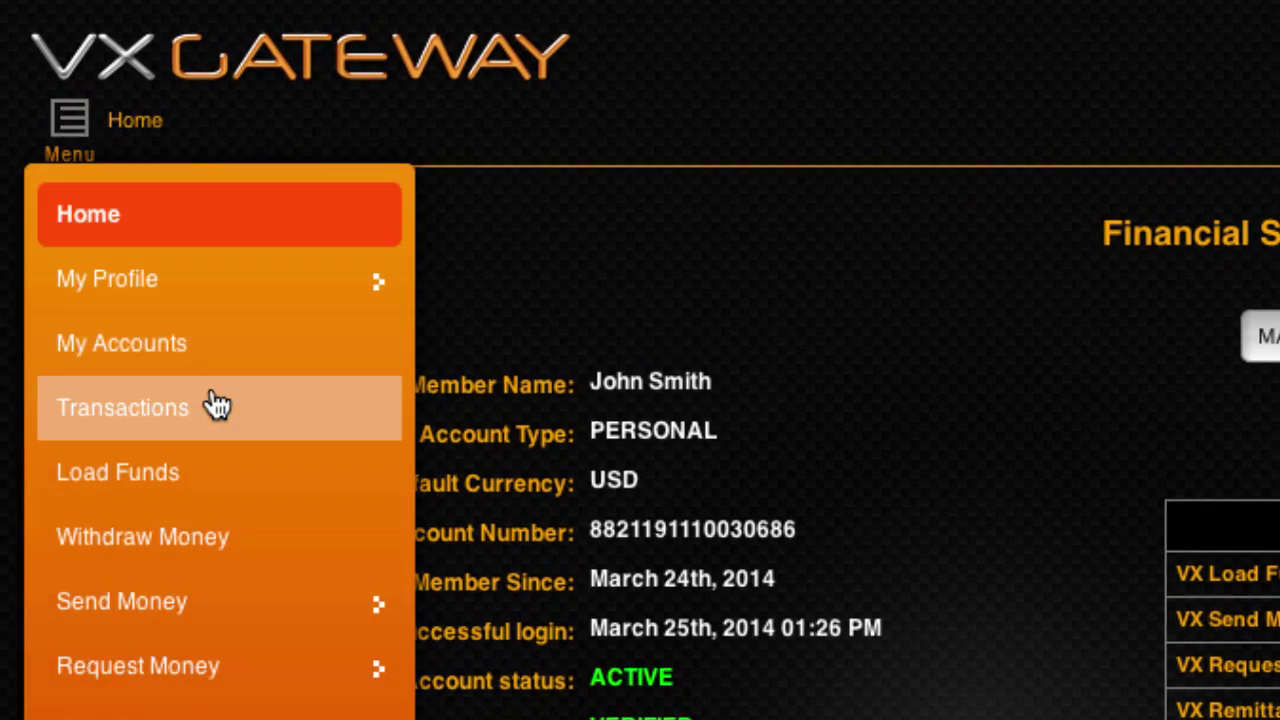
# Inspect the details of the 2605 LOAD-FUNDS 4.60 admin fee in Transactions, then close them
pyautogui.click(218, 405)
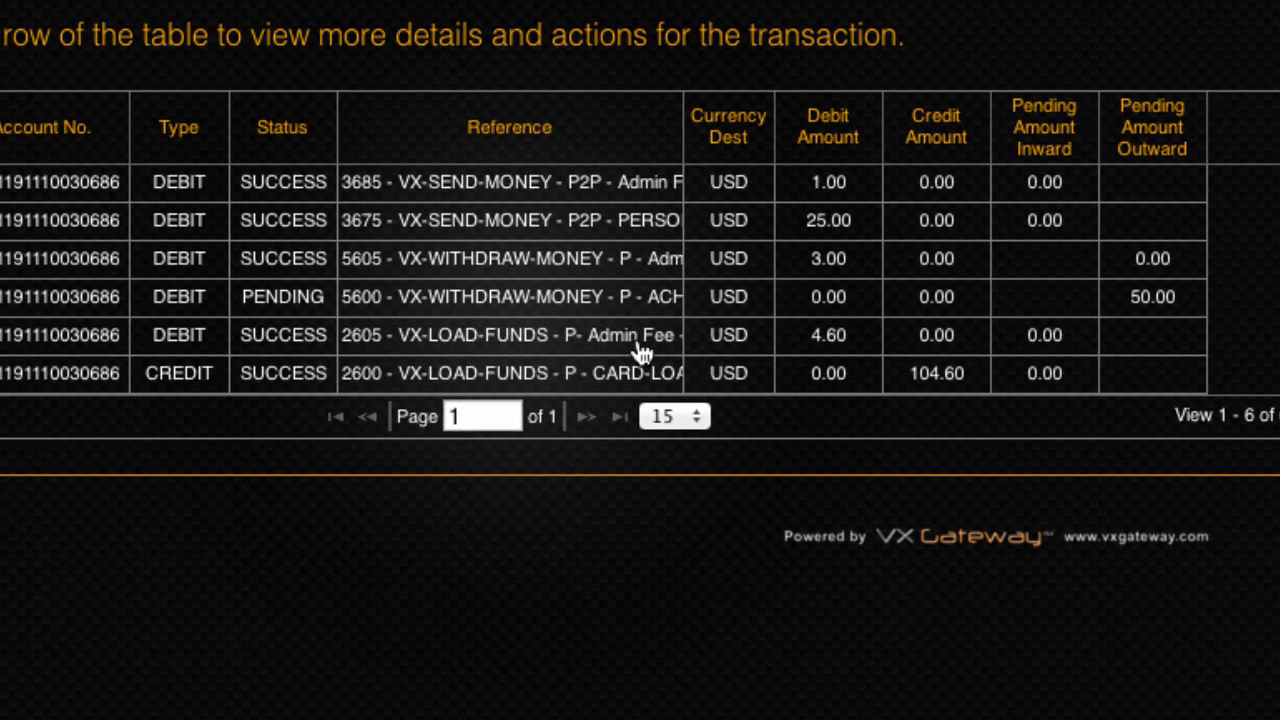
pyautogui.click(640, 352)
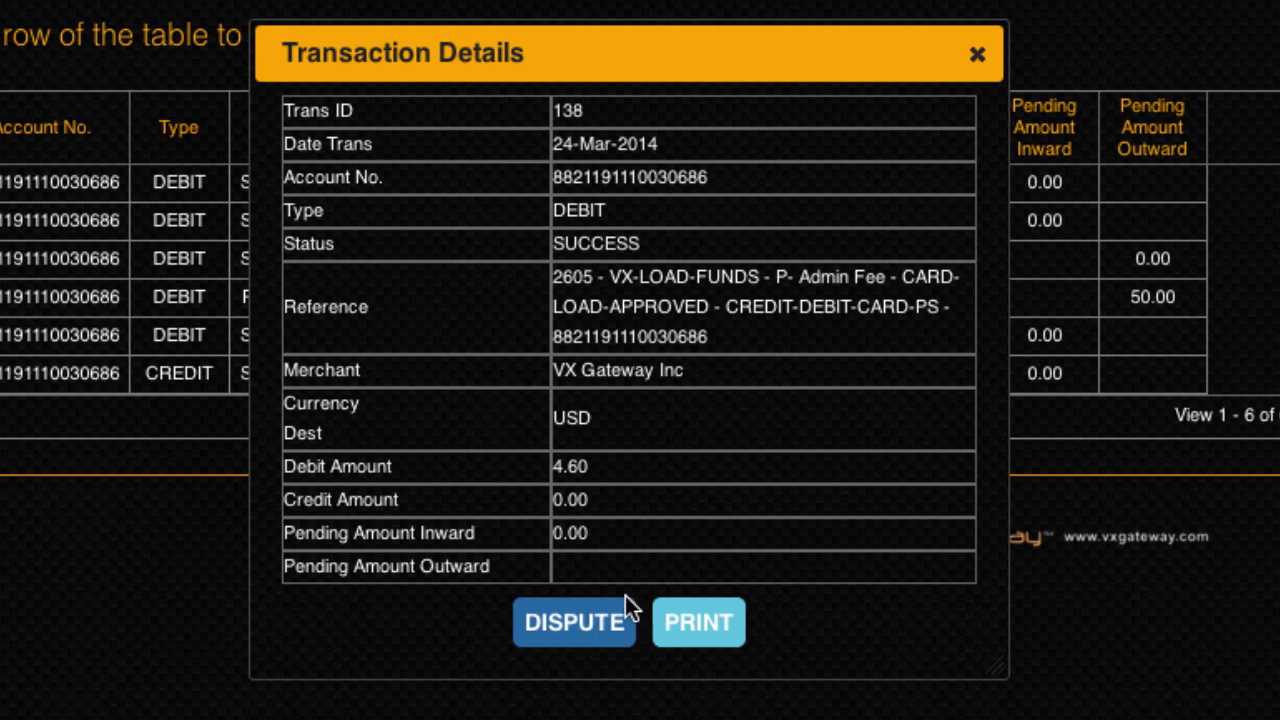
pyautogui.click(977, 54)
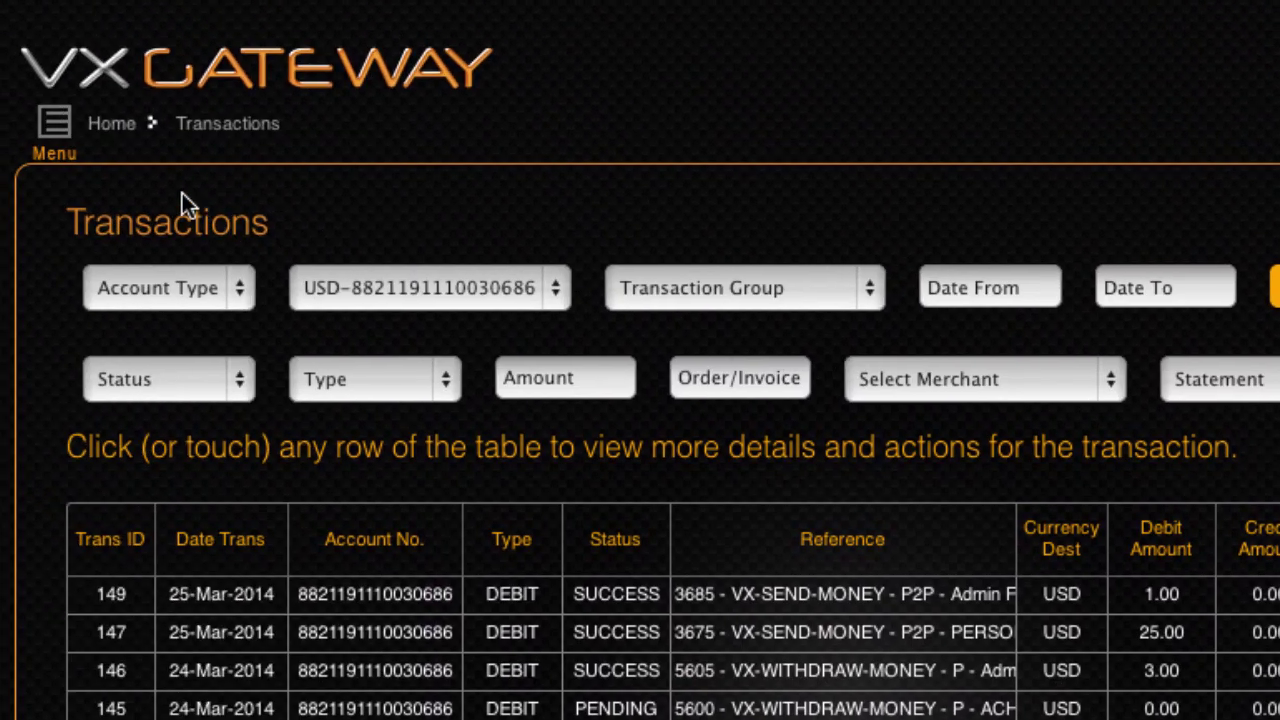
# Go to Card Connexions > iCareCard > About iCareCard & ENROLL
pyautogui.click(55, 130)
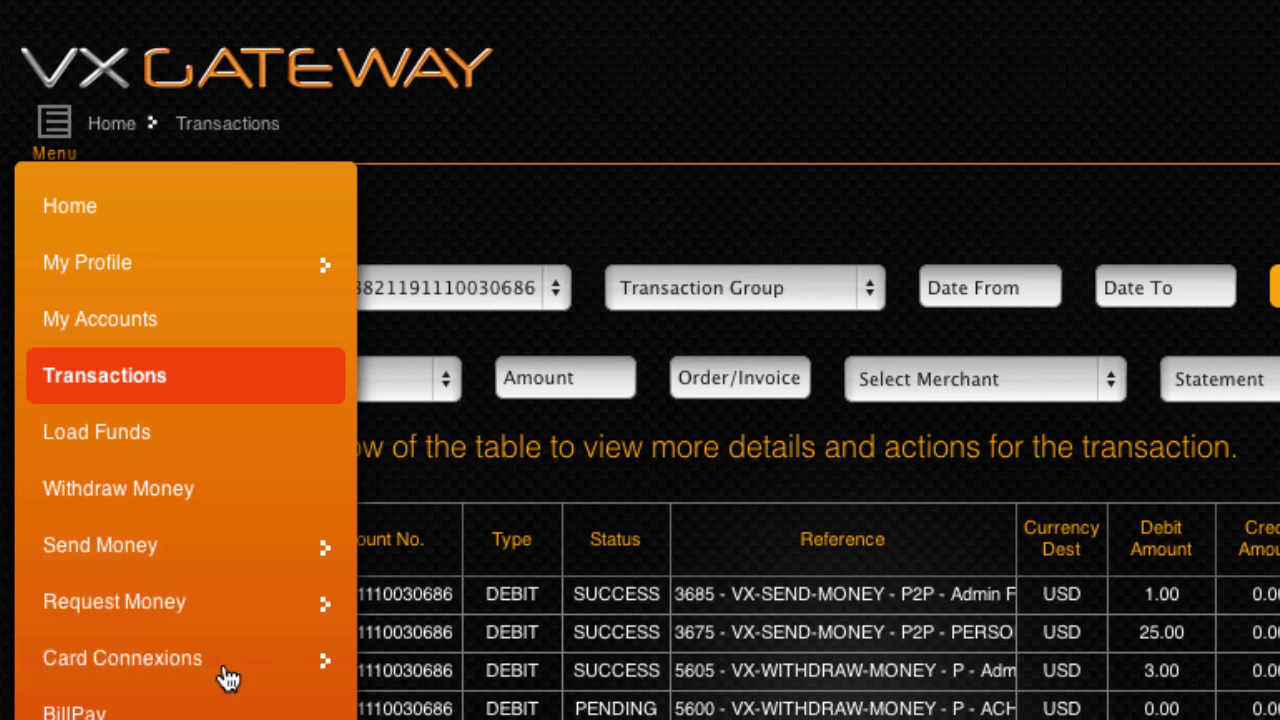
pyautogui.click(228, 678)
pyautogui.click(217, 292)
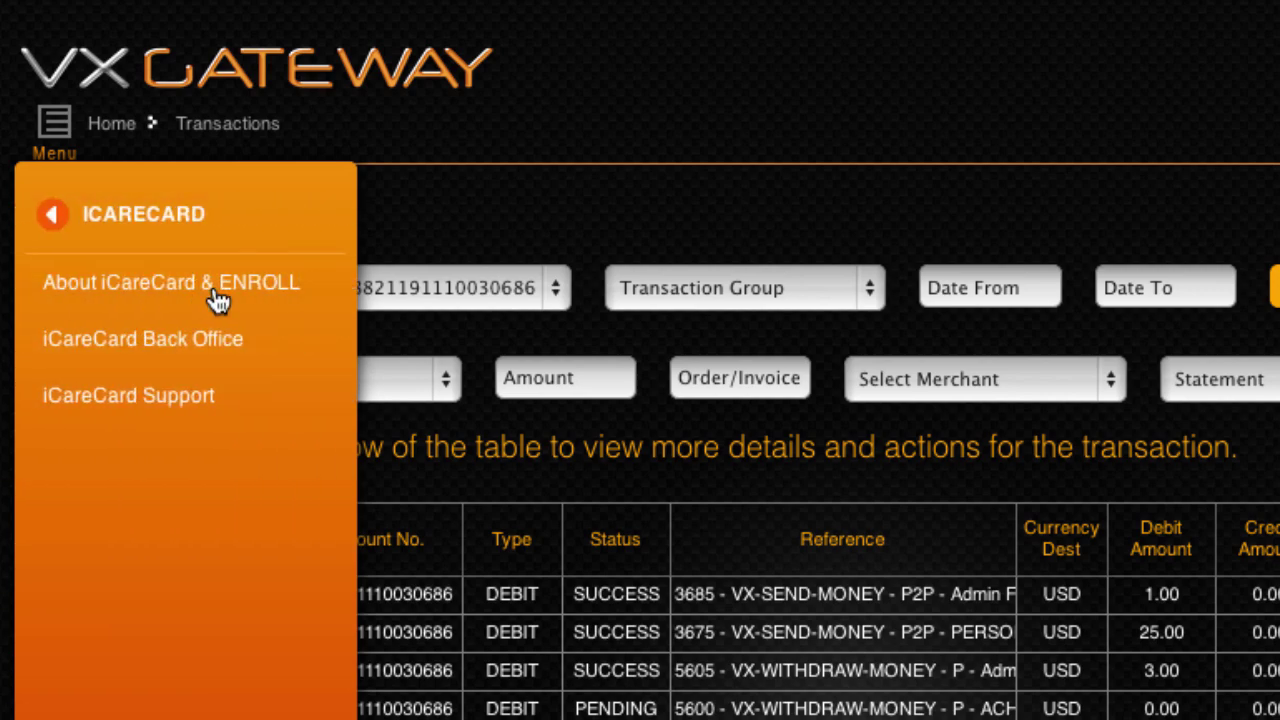
pyautogui.click(217, 300)
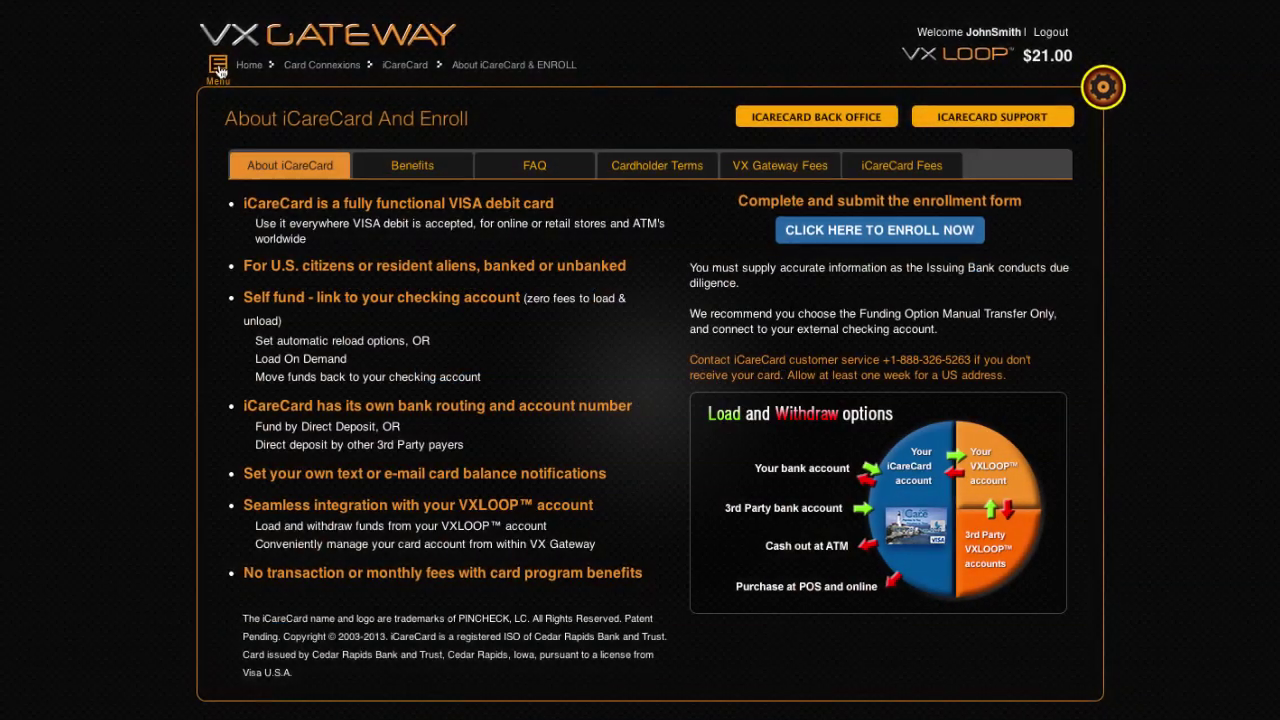
# Browse both pages of the USD fee schedule, from the first 15 rows to rows 16–22
pyautogui.click(260, 51)
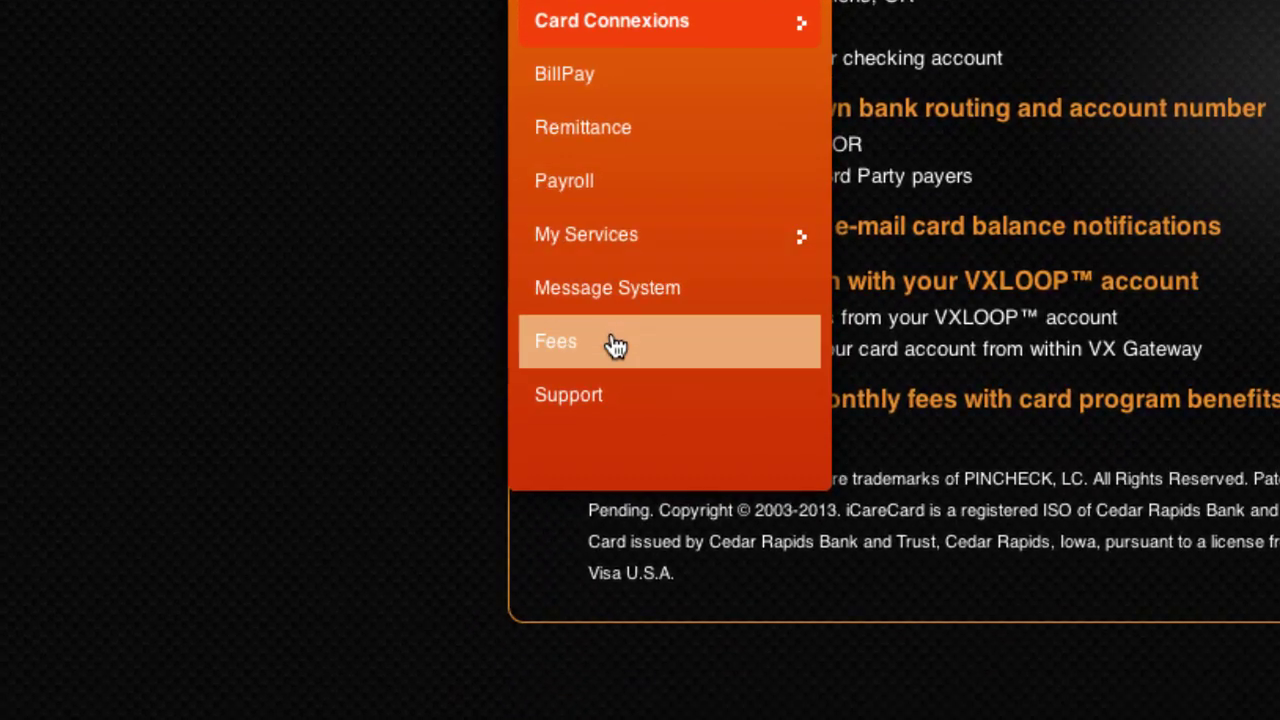
pyautogui.click(558, 623)
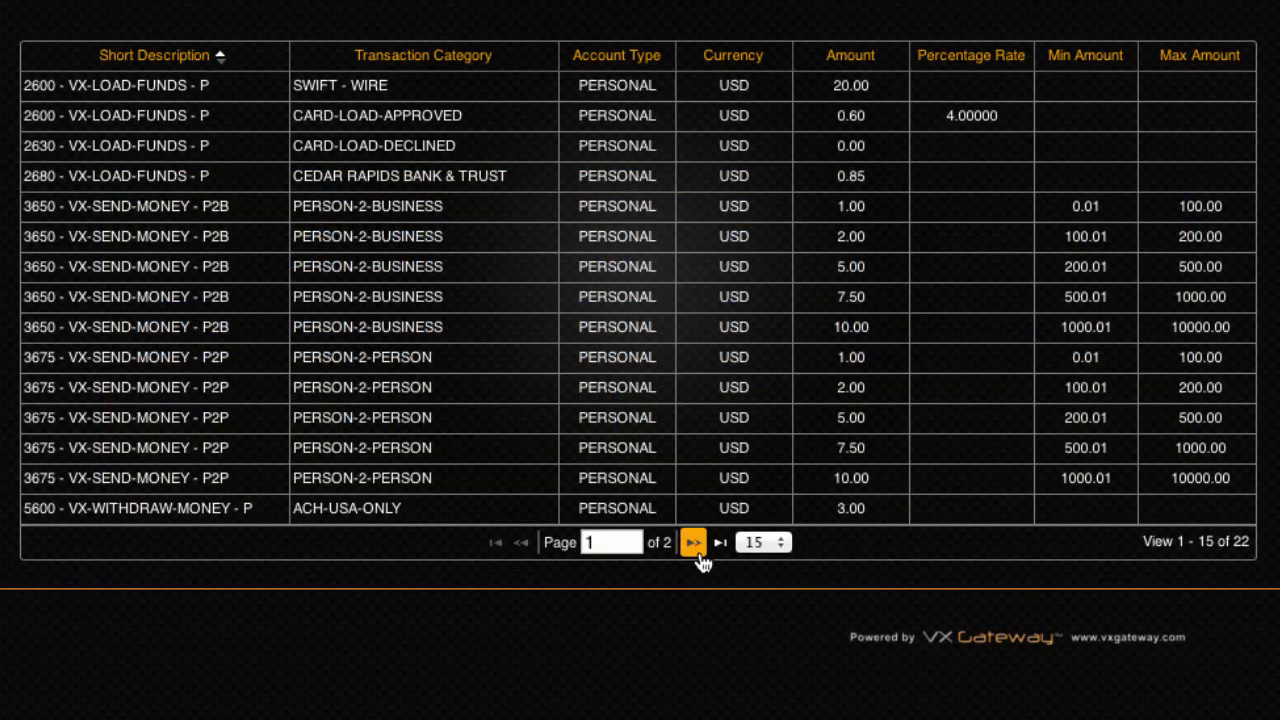
pyautogui.click(693, 543)
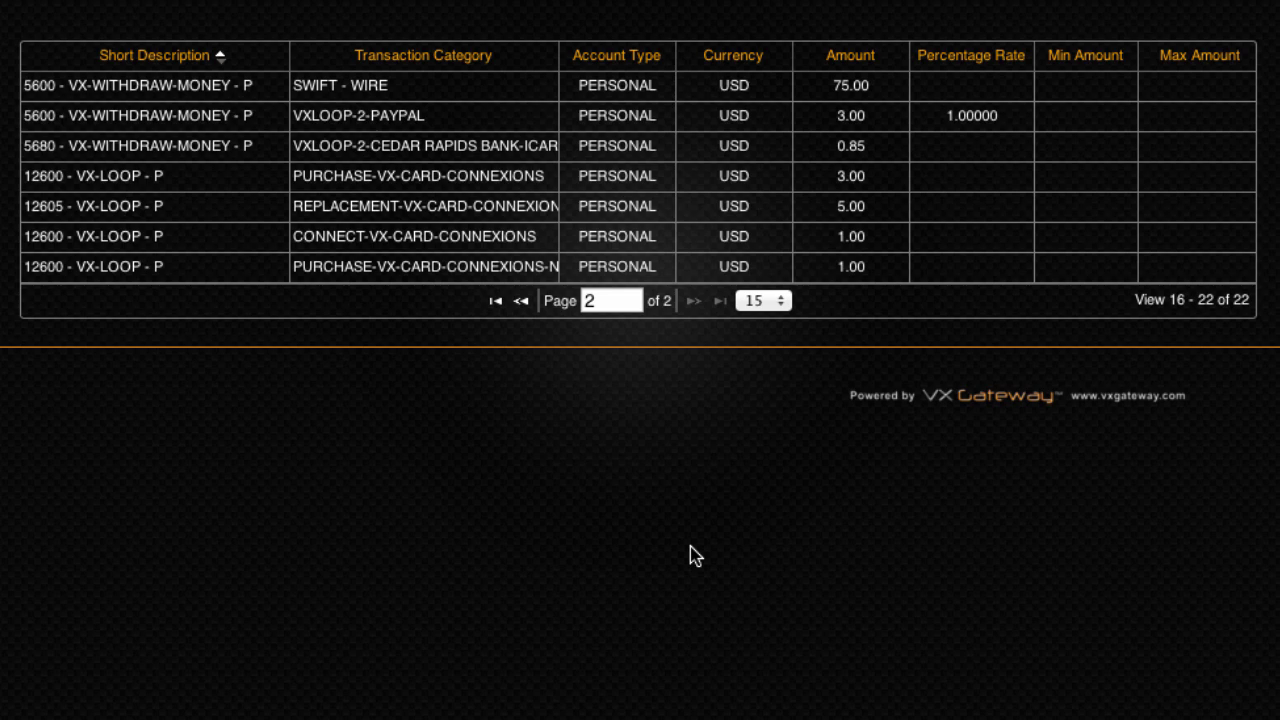
pyautogui.click(521, 304)
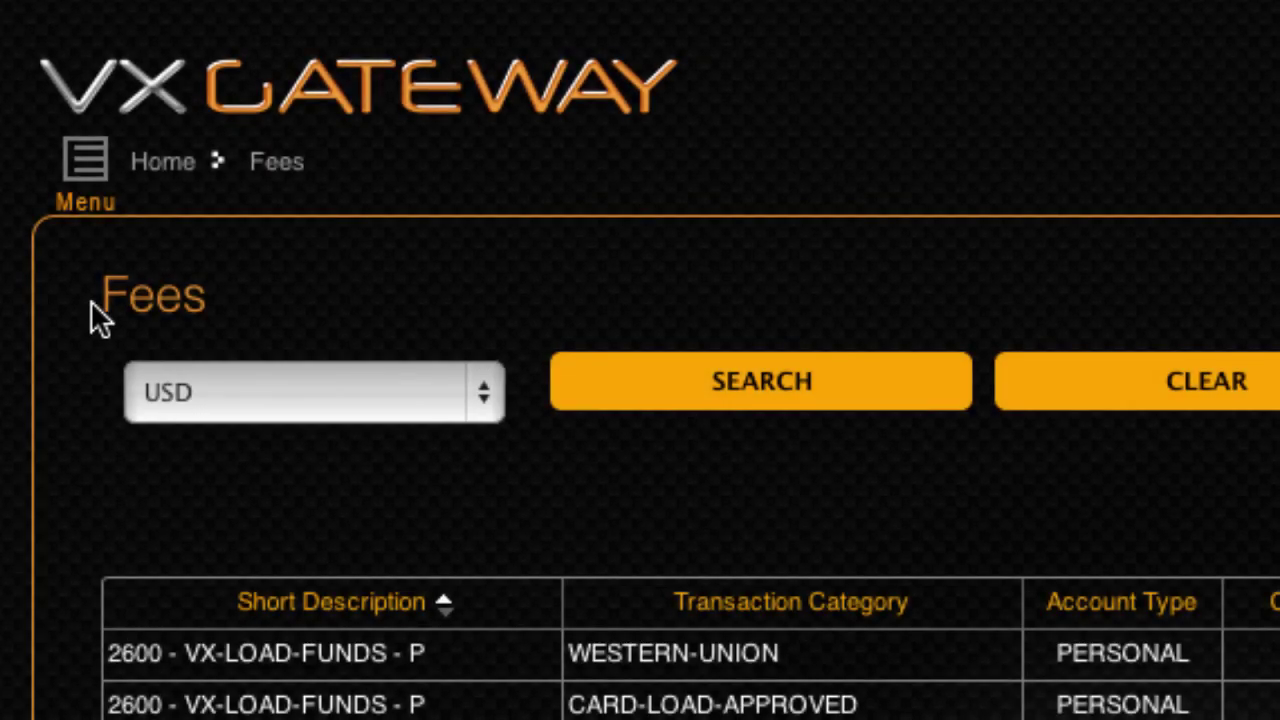
# View the transaction history, then return to the account home page showing a 21.00 USD balance
pyautogui.click(88, 165)
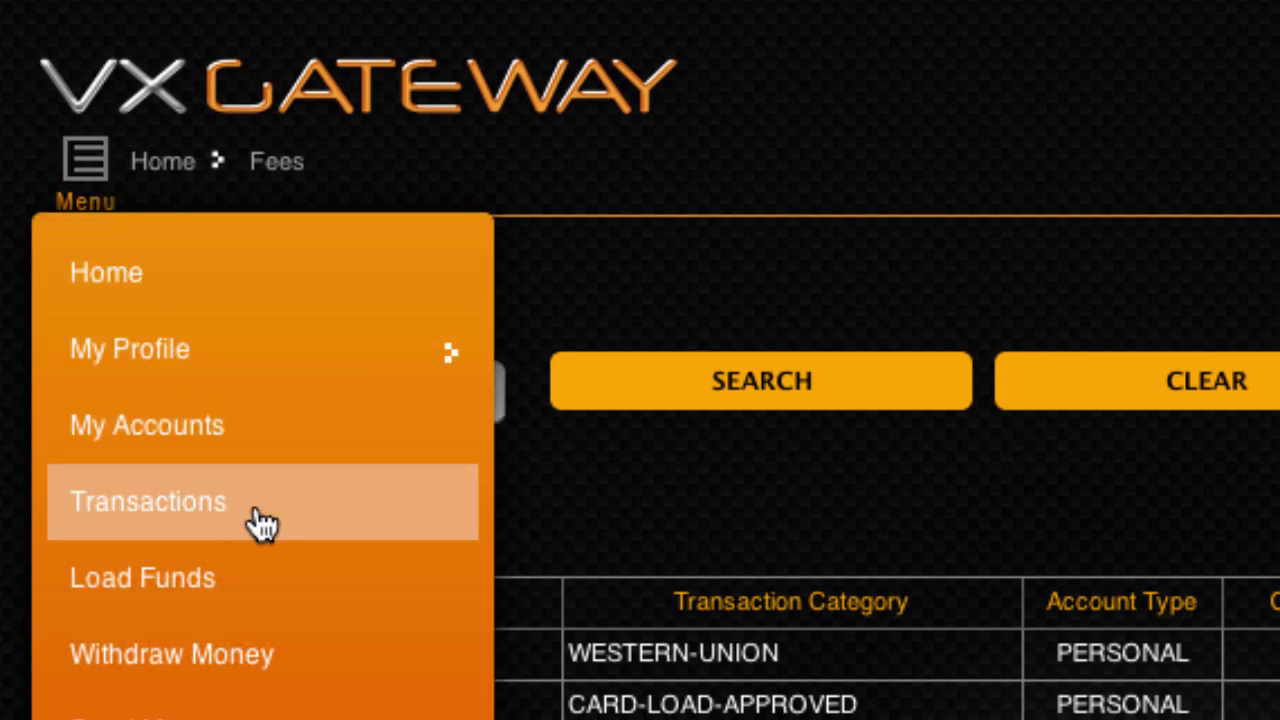
pyautogui.click(262, 522)
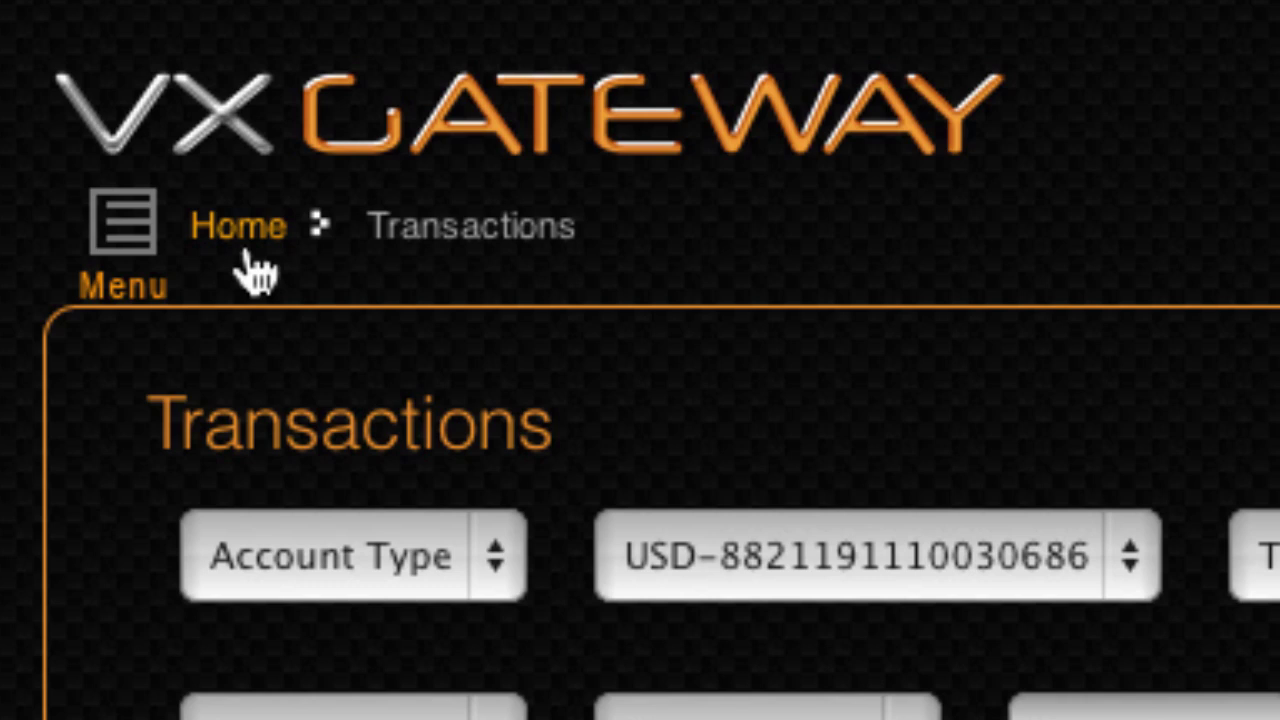
pyautogui.click(503, 157)
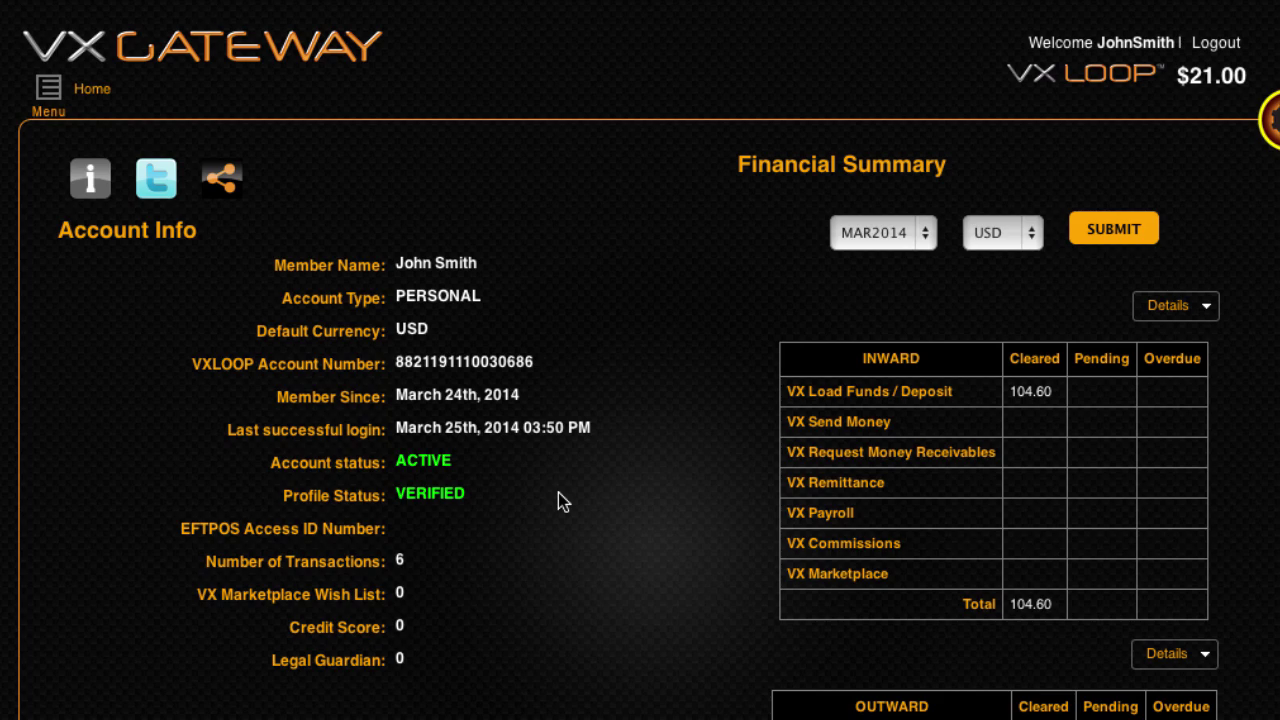
pyautogui.click(44, 92)
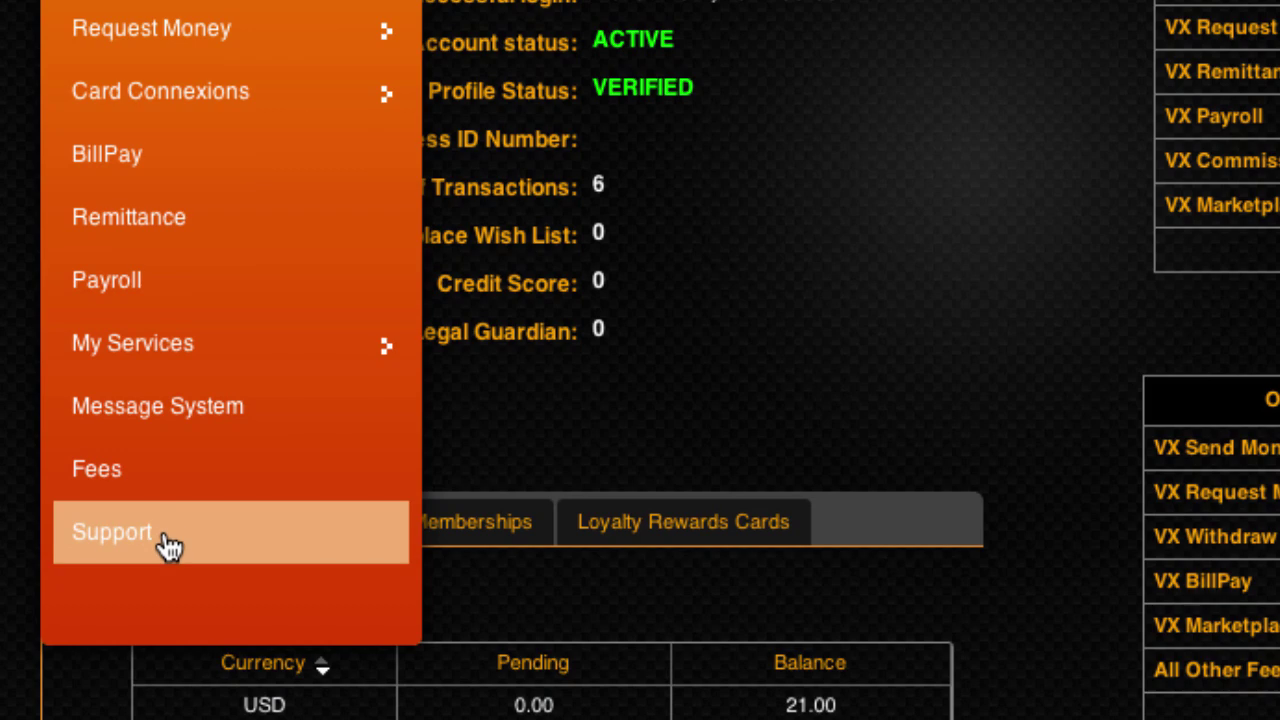
# Start a new support ticket with level MEDIUM and subject TRANSACTIONS
pyautogui.click(168, 545)
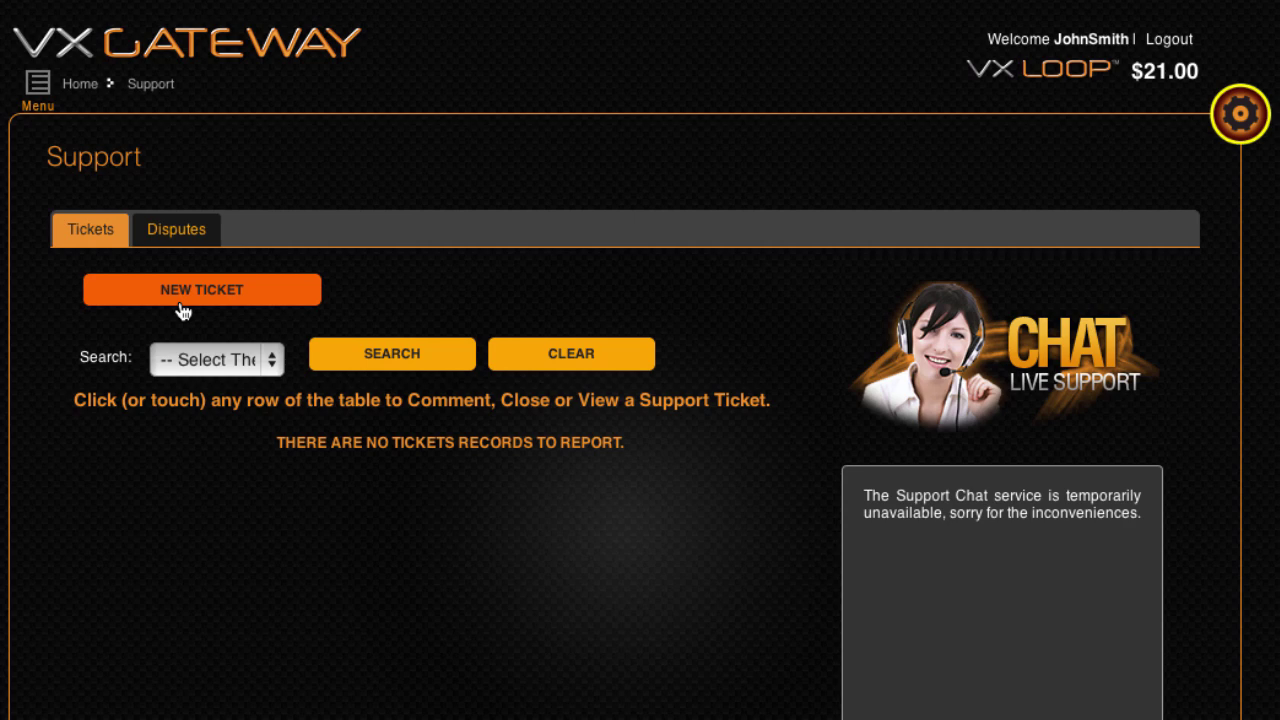
pyautogui.click(183, 311)
pyautogui.click(730, 223)
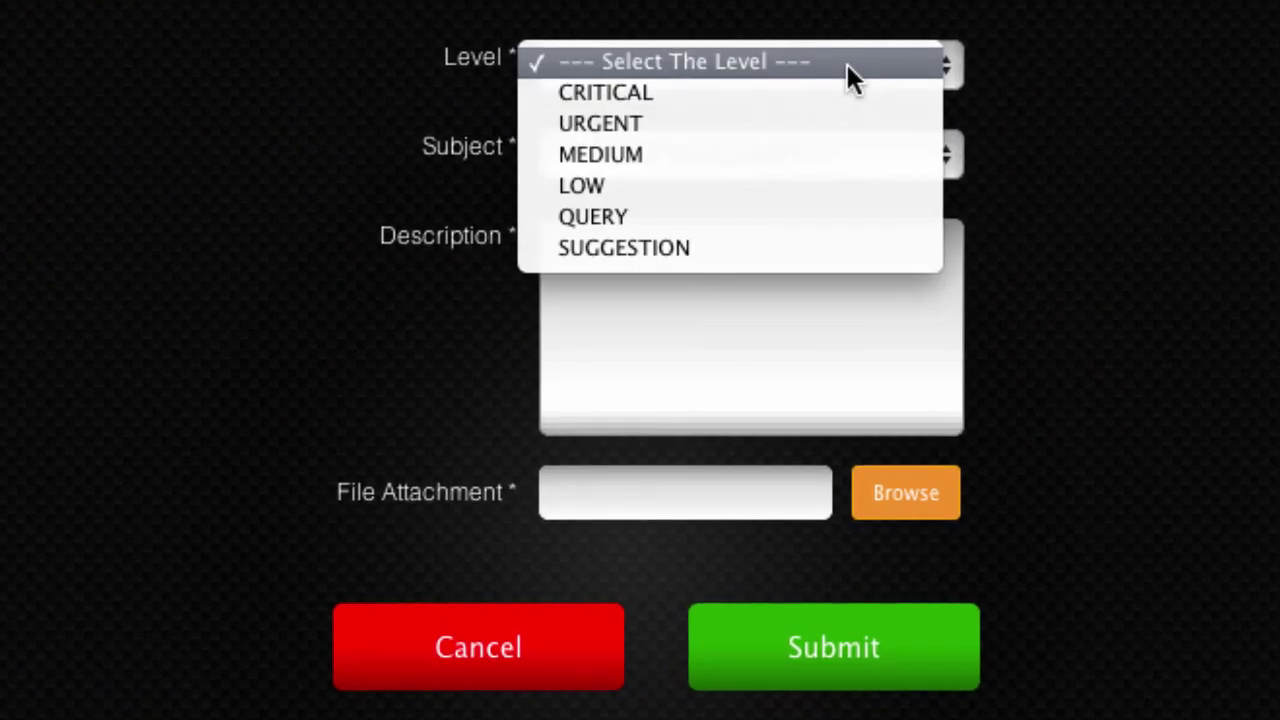
pyautogui.click(825, 155)
pyautogui.click(825, 157)
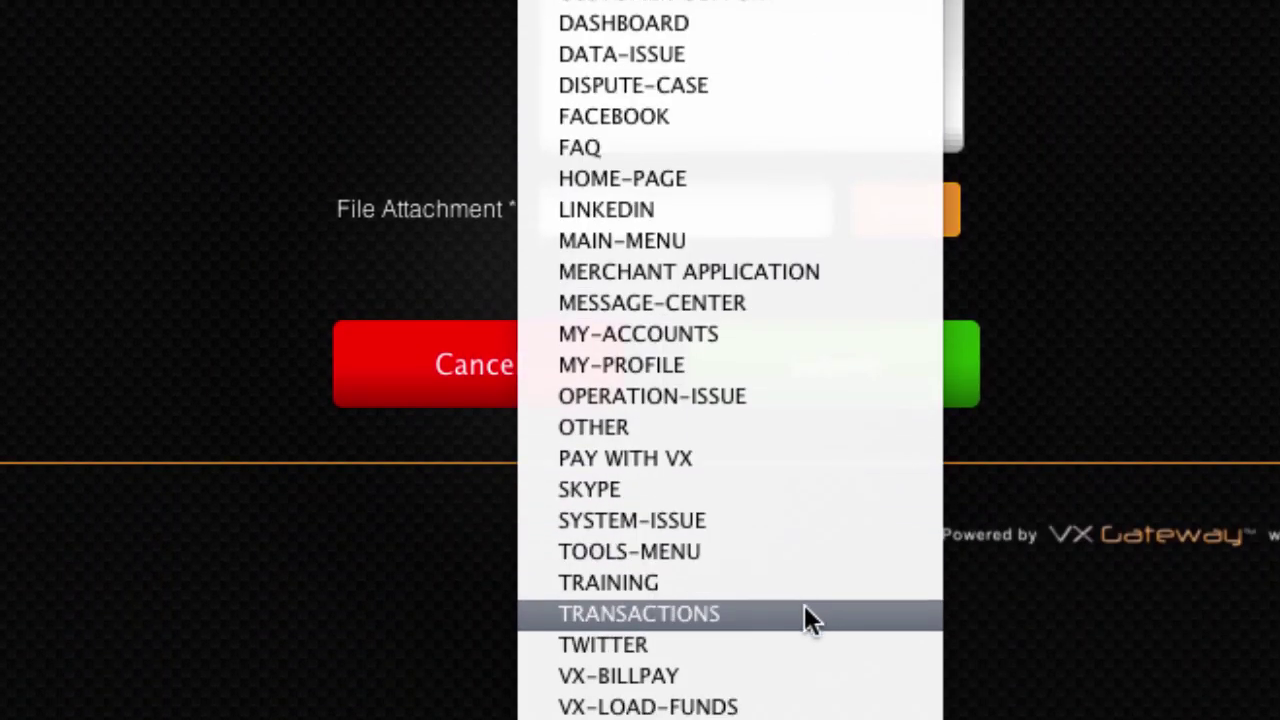
pyautogui.click(805, 612)
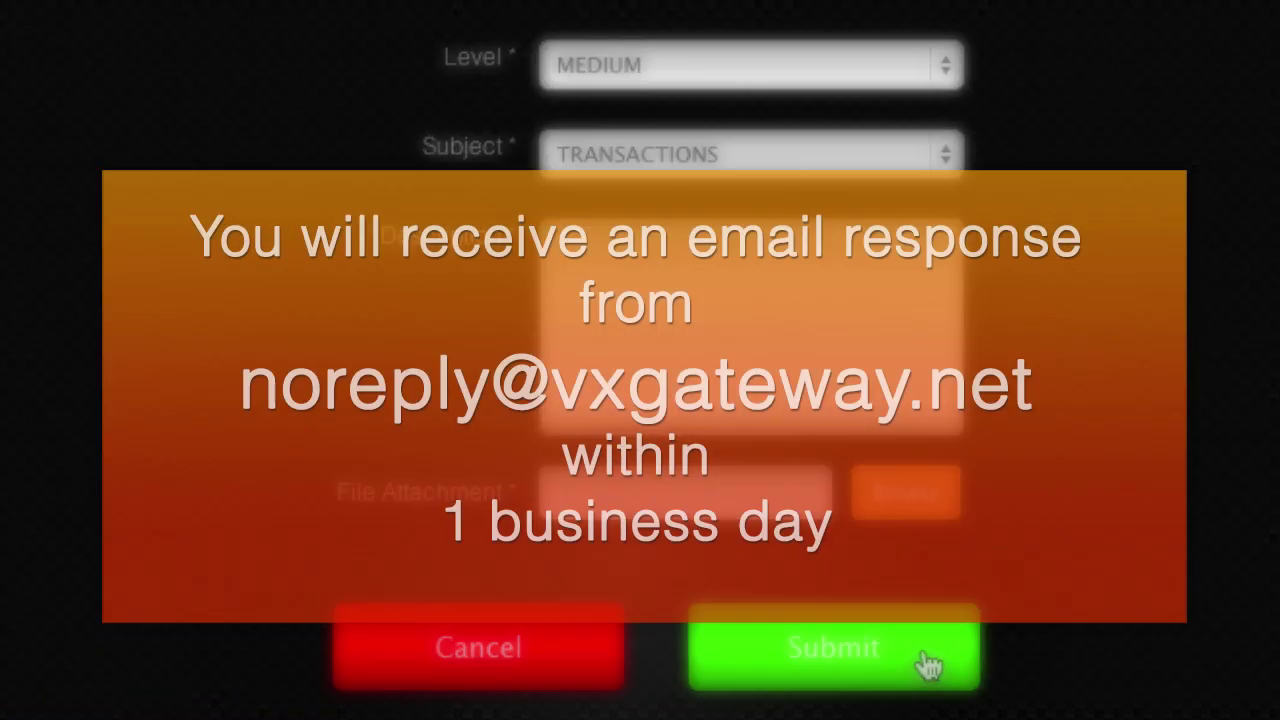